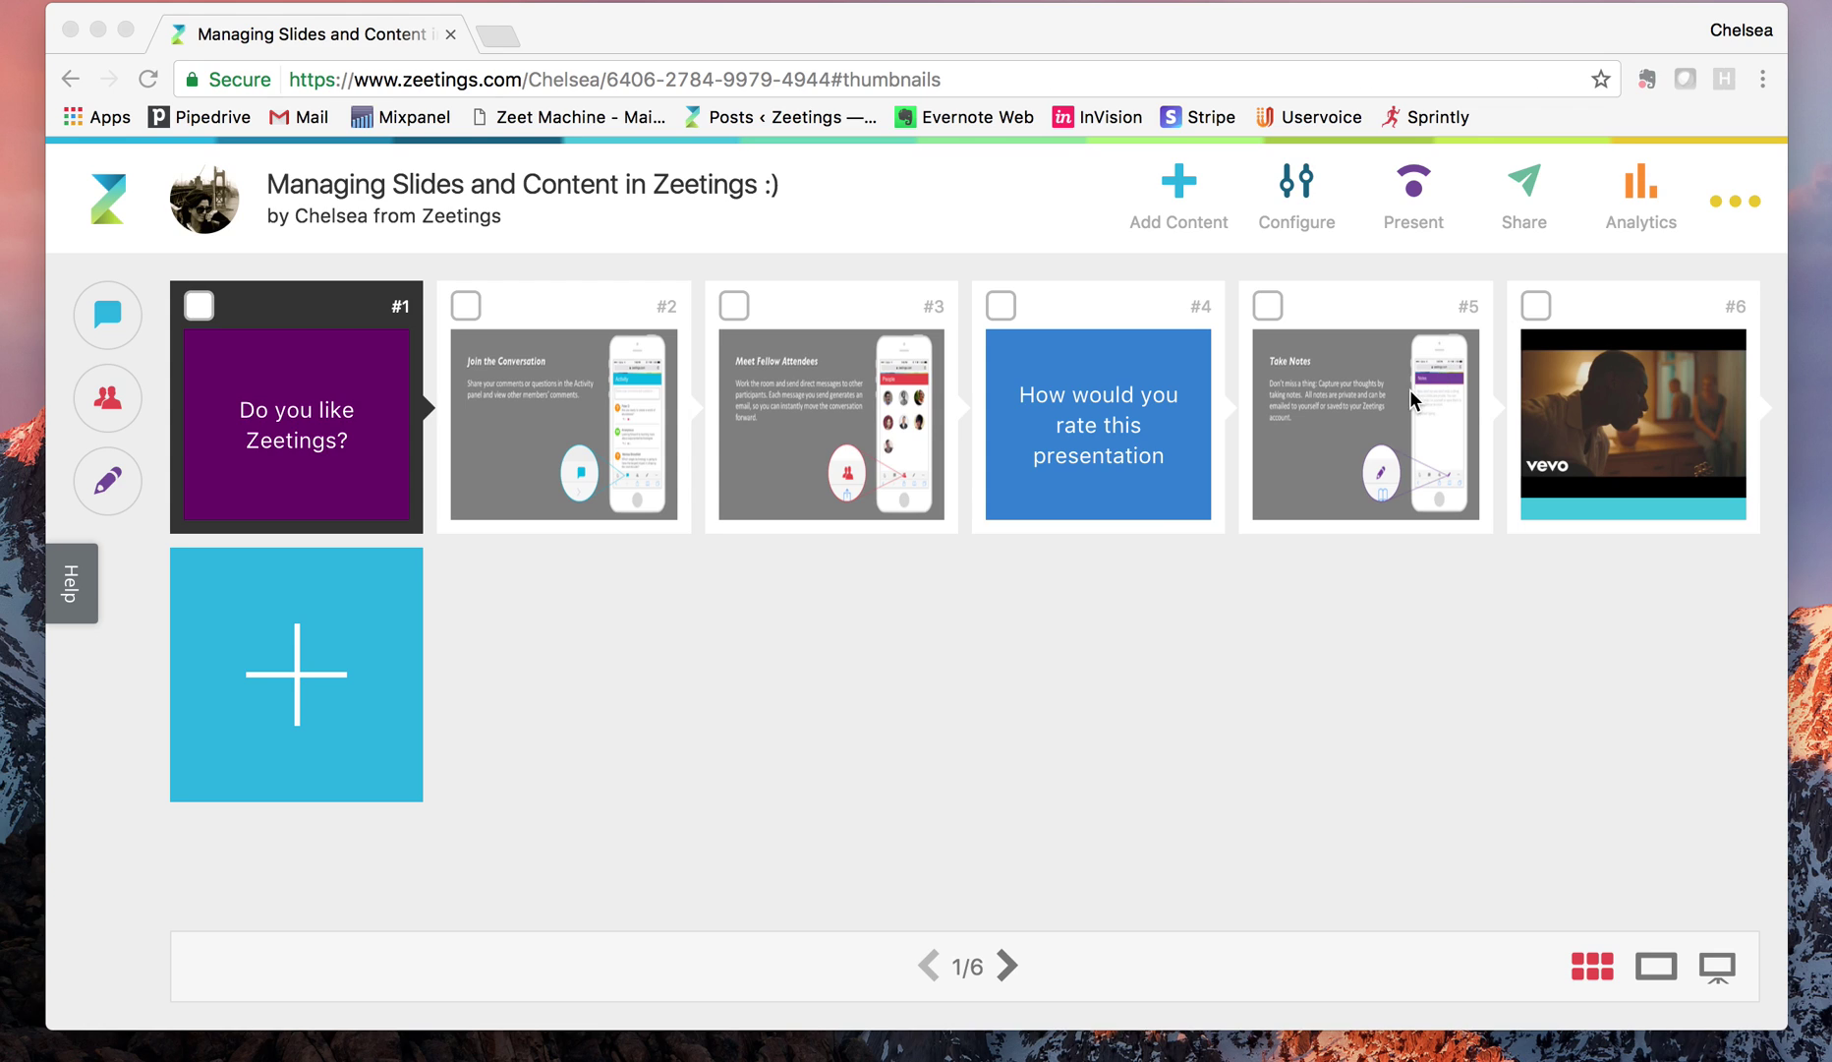
Focus the browser and try out slide selection, ending with no slides selected.
{"action": "left_click", "coordinate": [941, 639]}
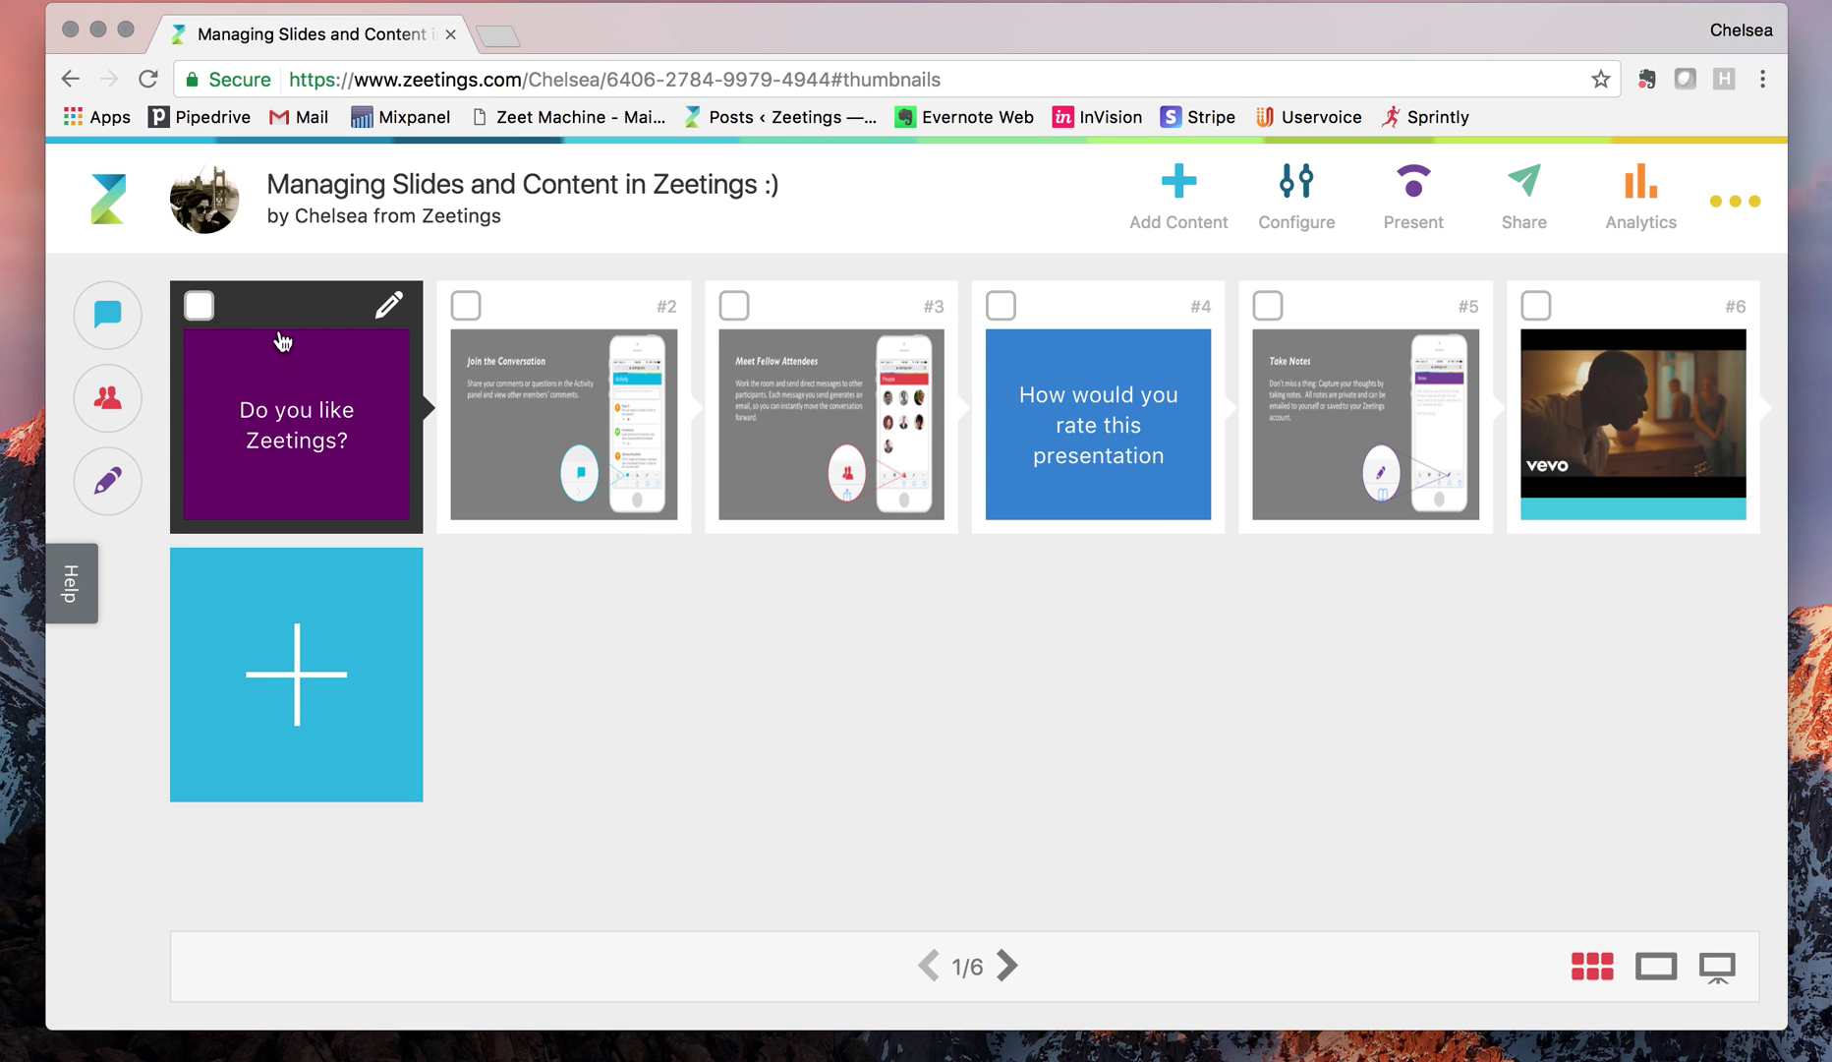
{"action": "left_click", "coordinate": [197, 307]}
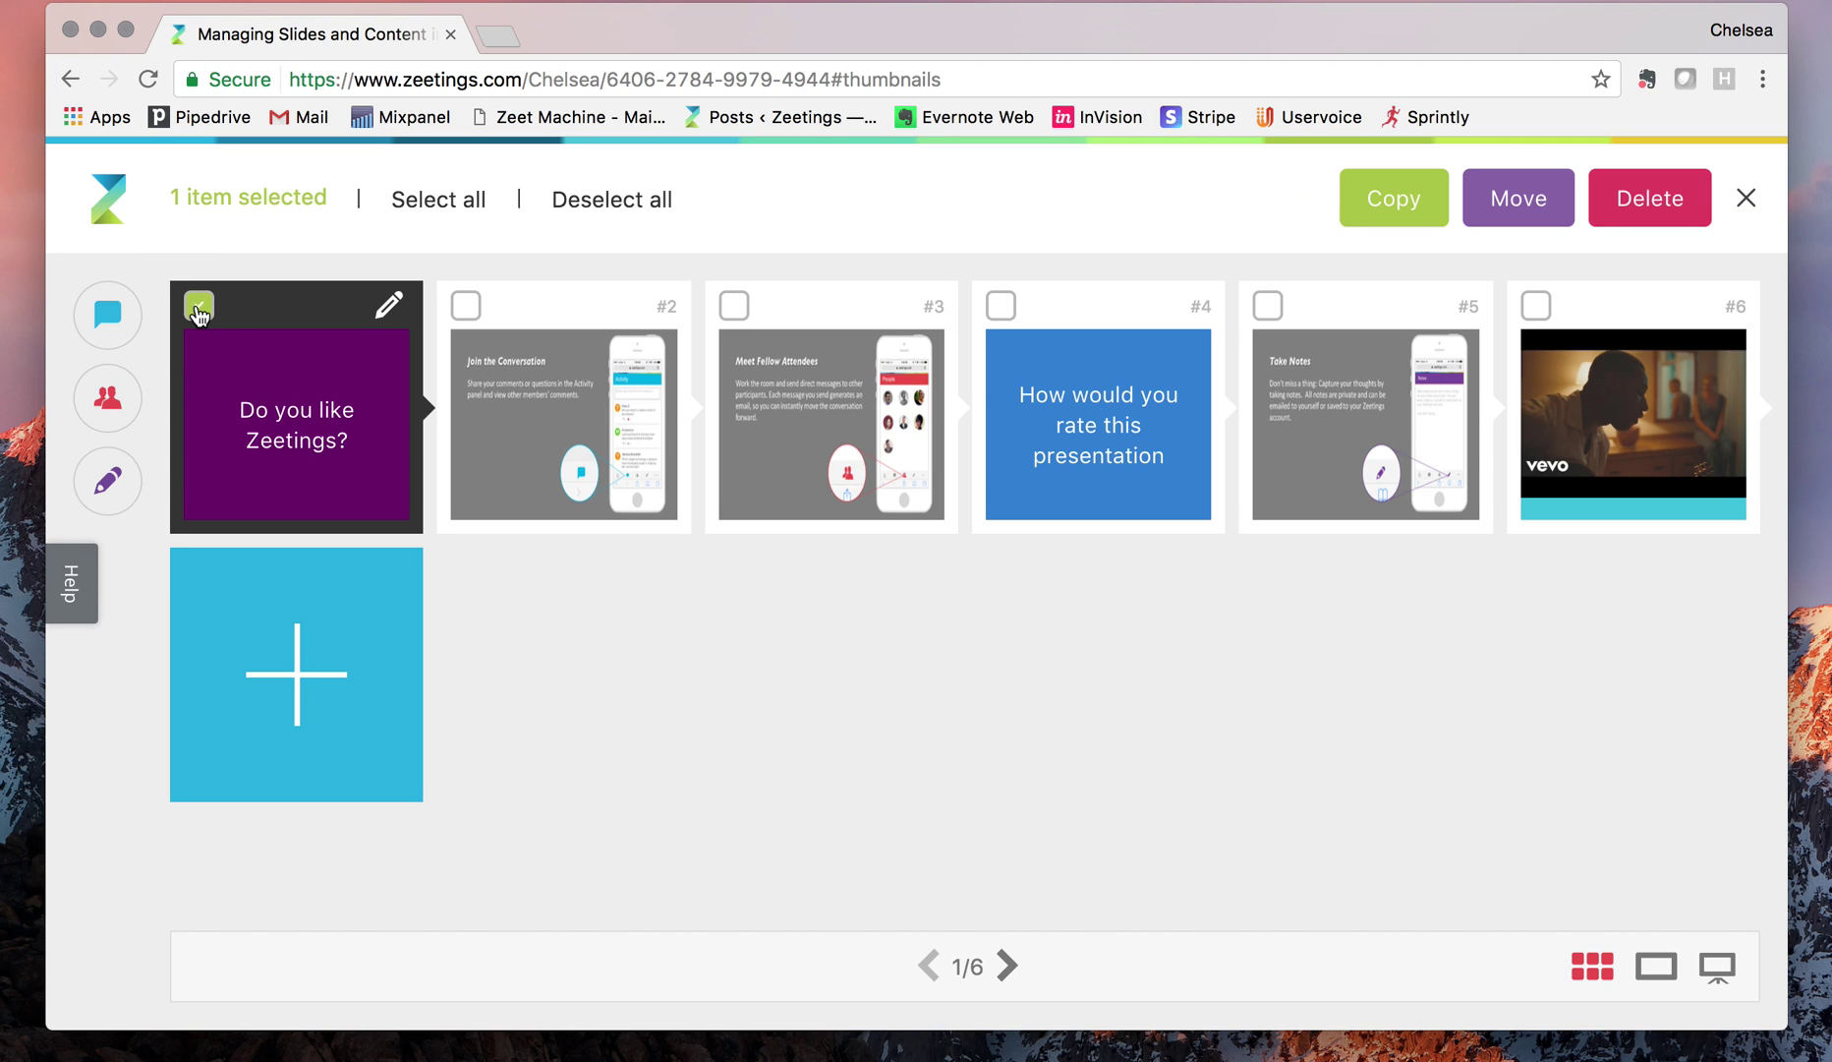
{"action": "left_click", "coordinate": [466, 307]}
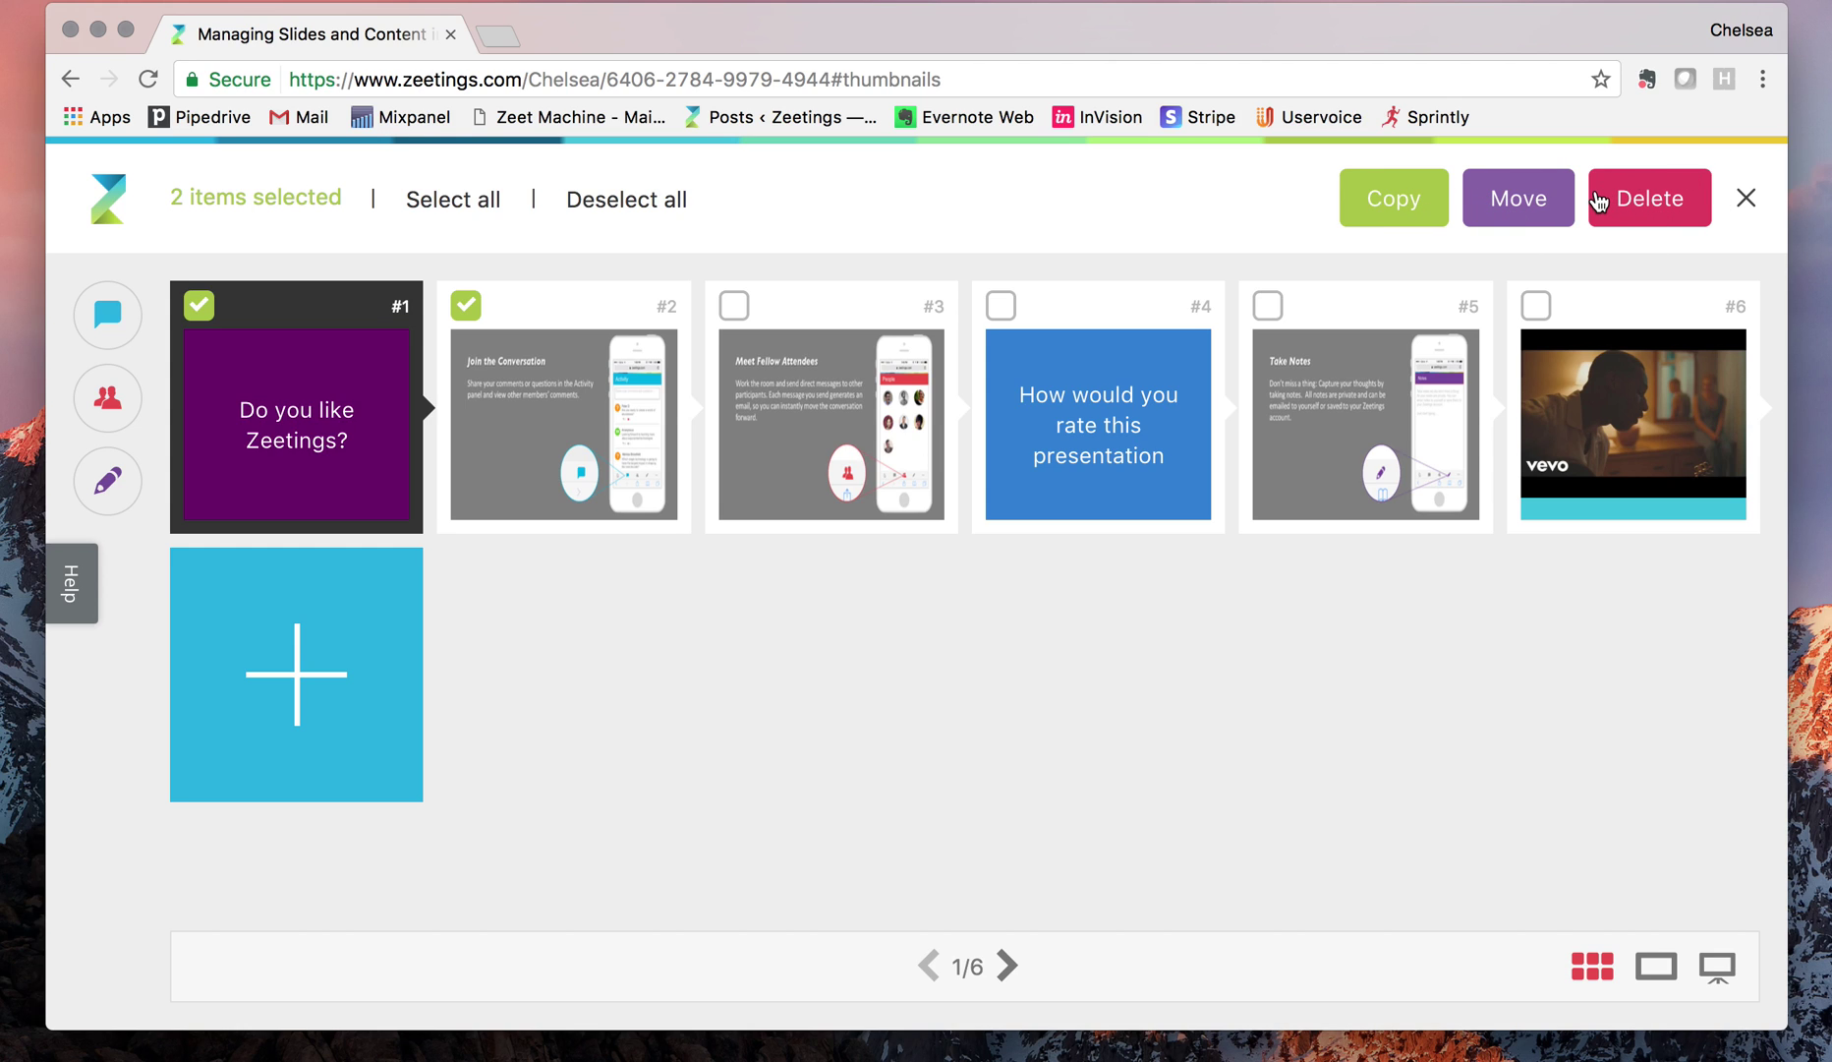
{"action": "left_click", "coordinate": [442, 217]}
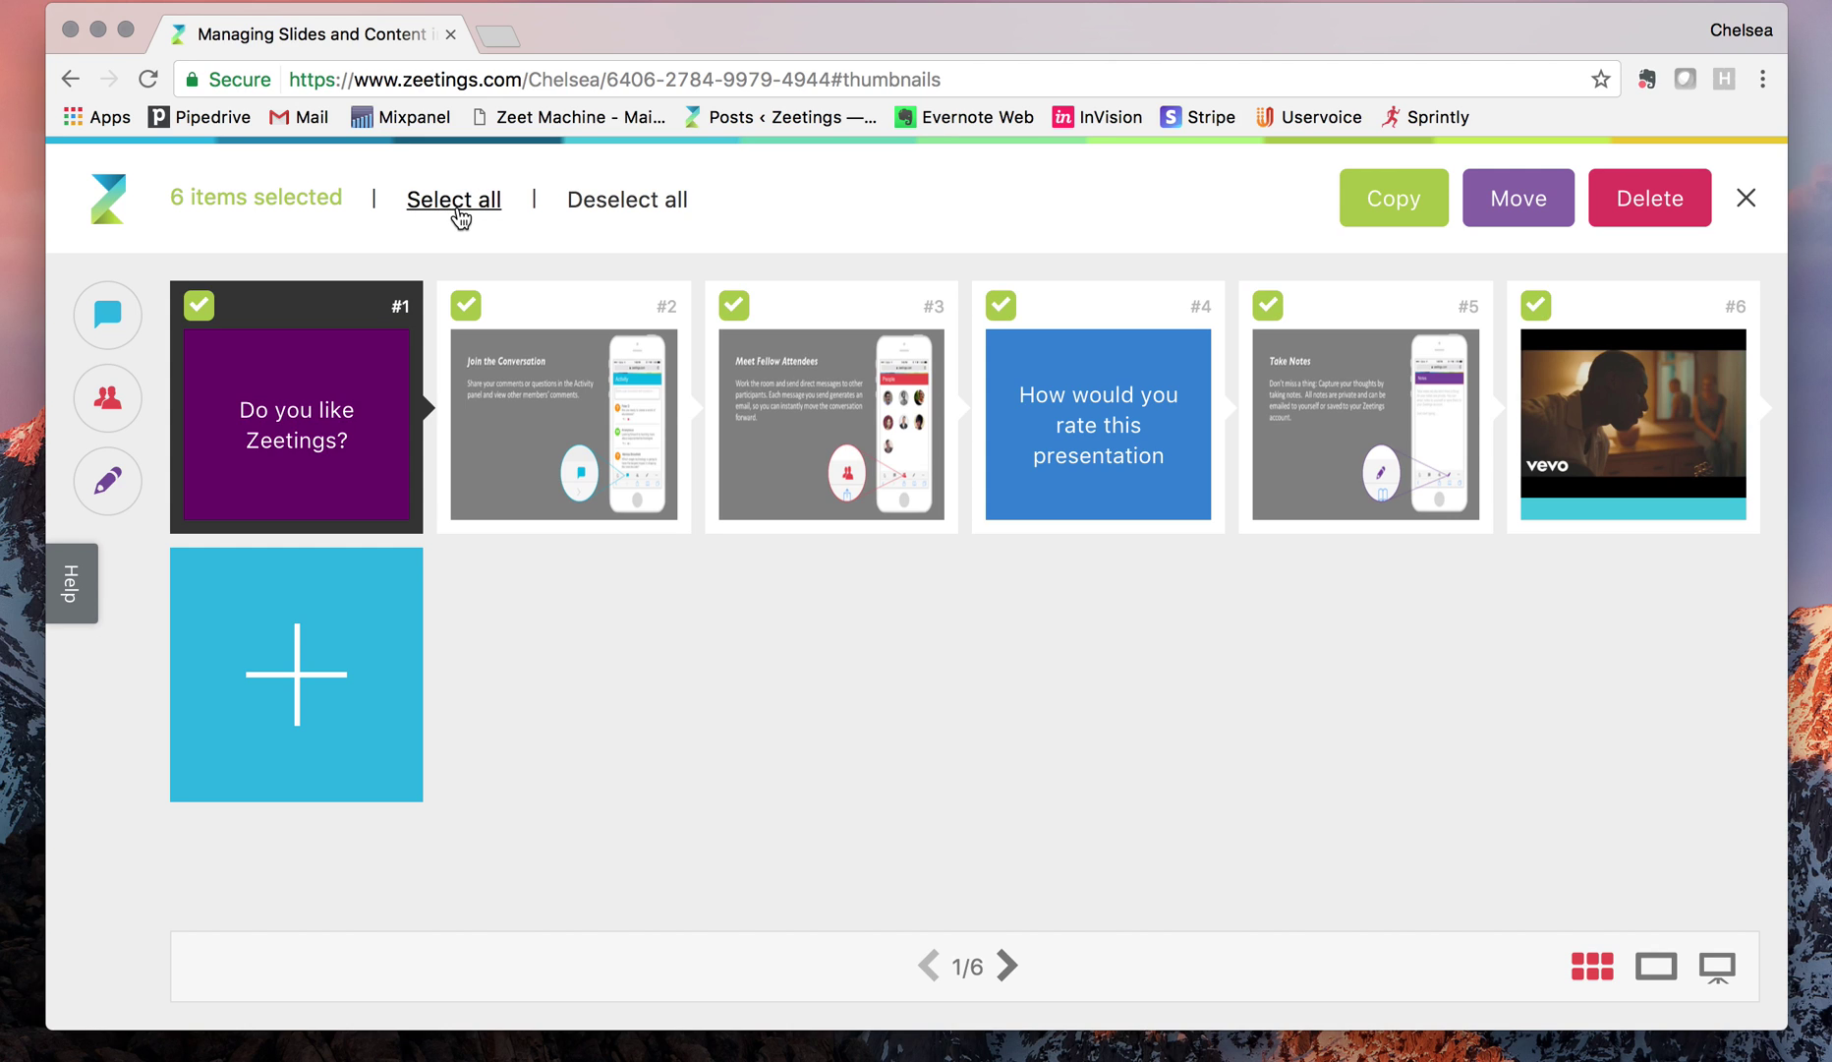
{"action": "left_click", "coordinate": [607, 201]}
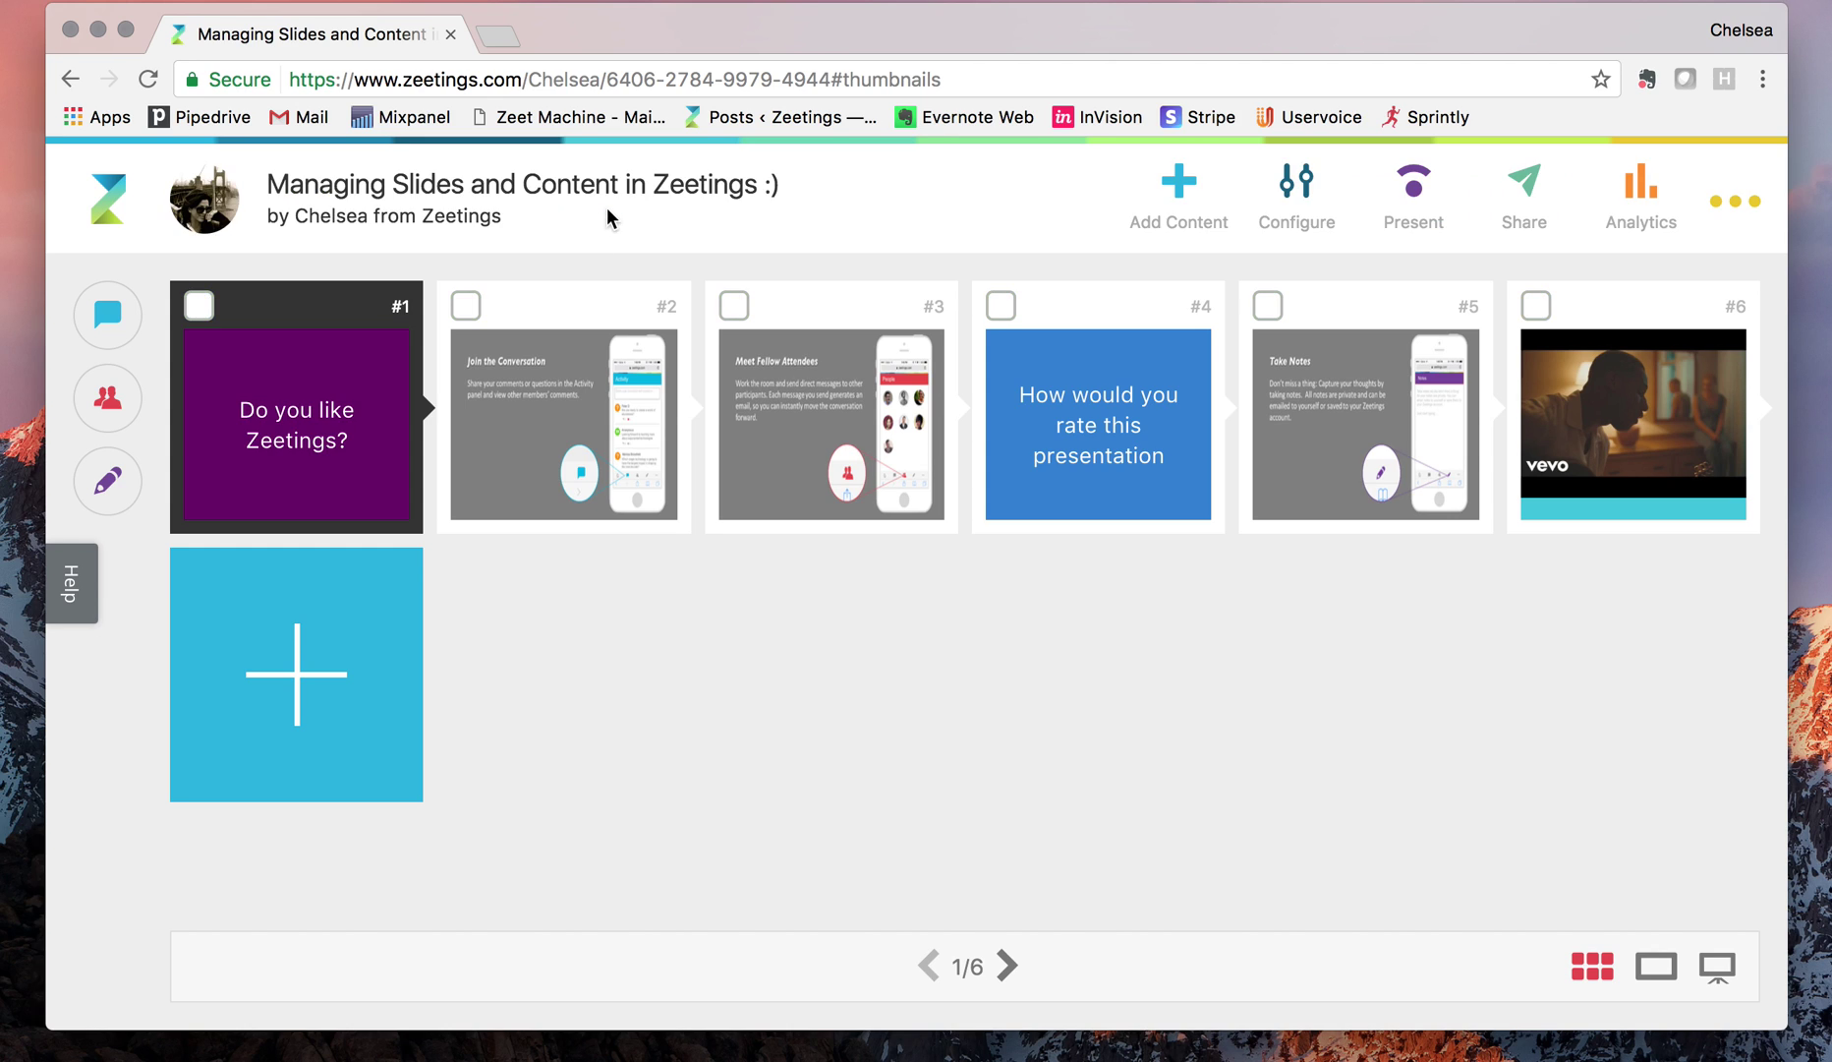
Copy slides #1–#3, then copy video slide #6, creating slides #7–#10.
{"action": "left_click", "coordinate": [199, 308]}
{"action": "left_click", "coordinate": [468, 307]}
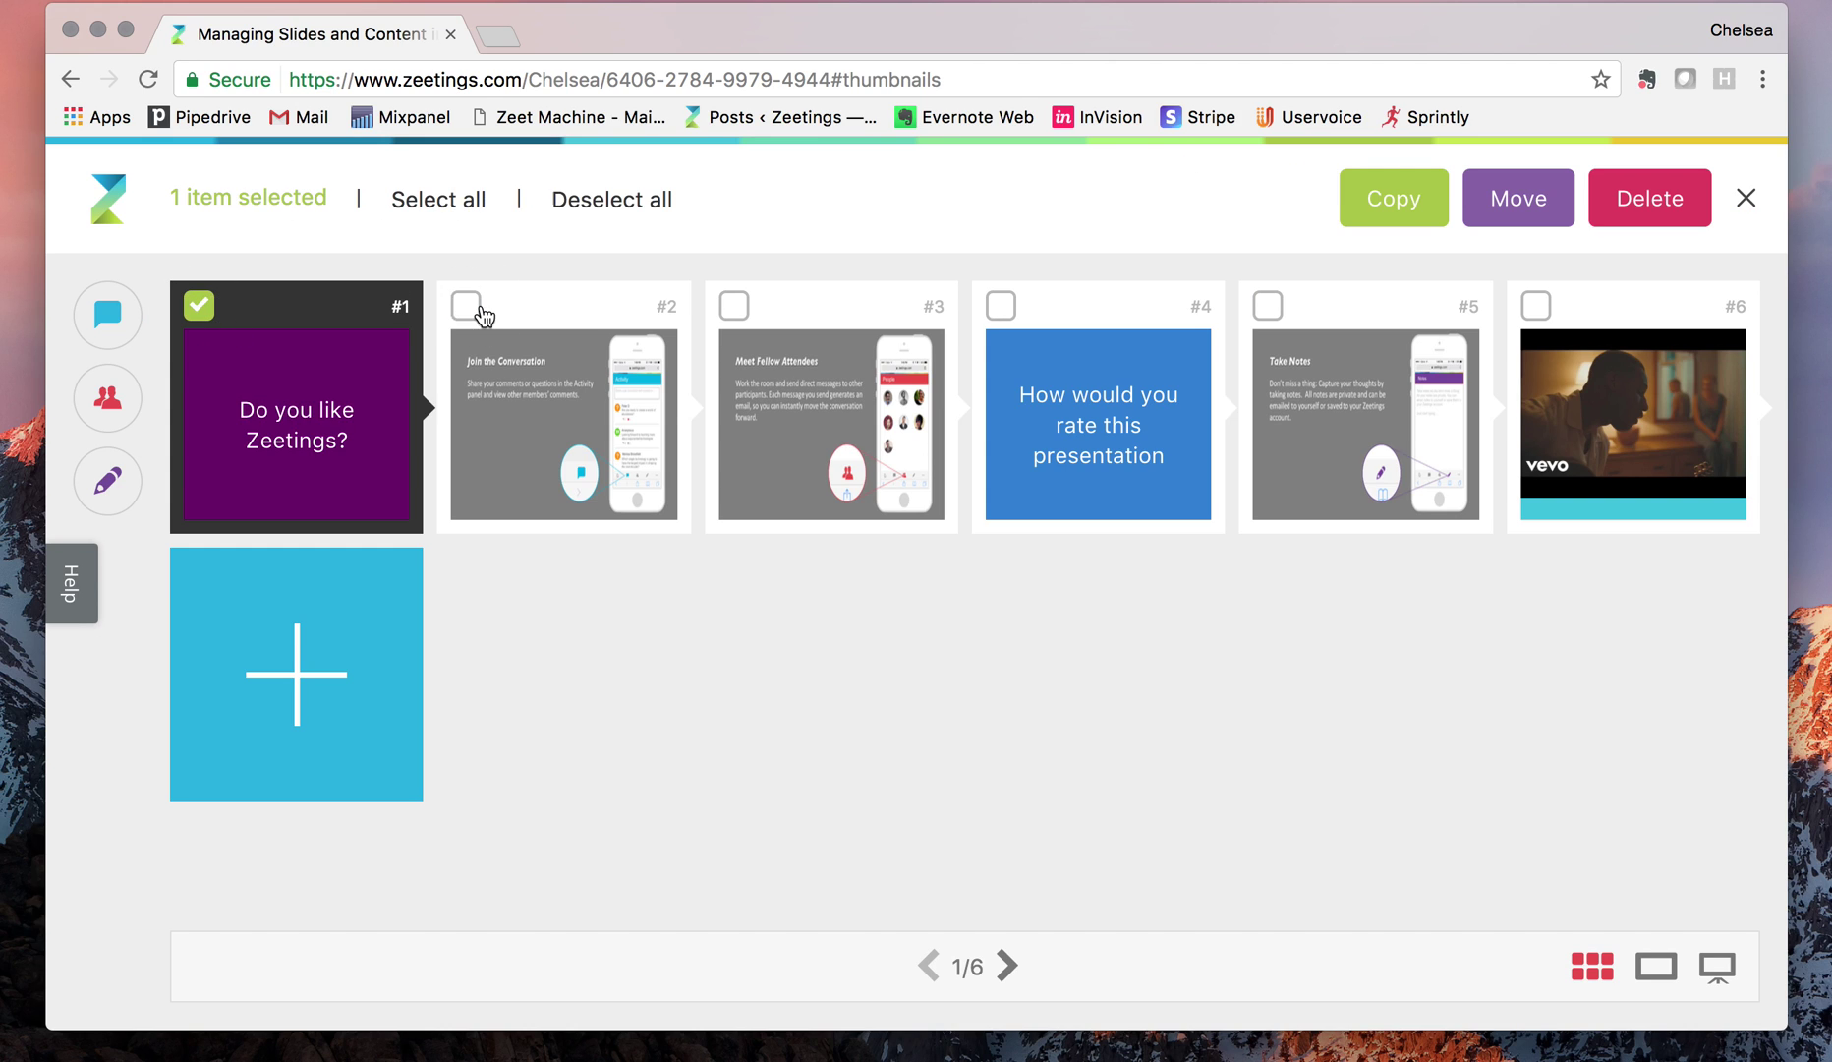
{"action": "left_click", "coordinate": [734, 309]}
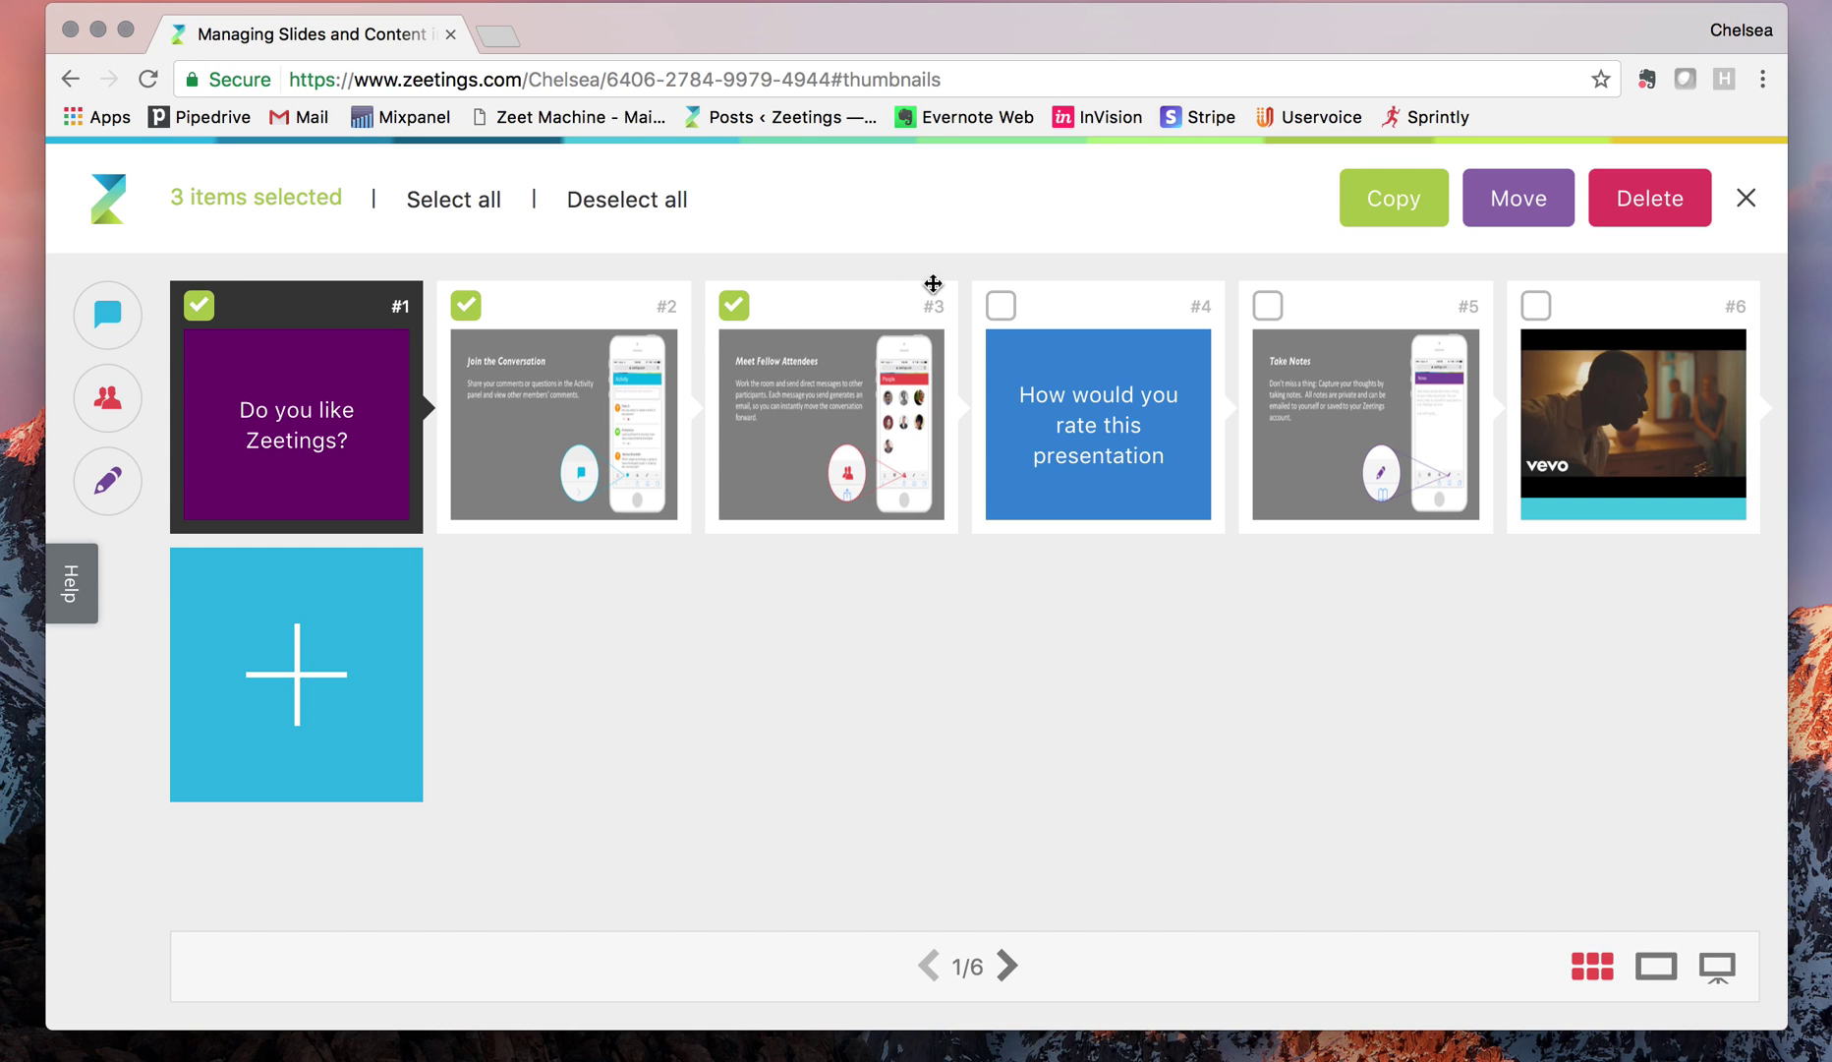
{"action": "left_click", "coordinate": [1392, 210]}
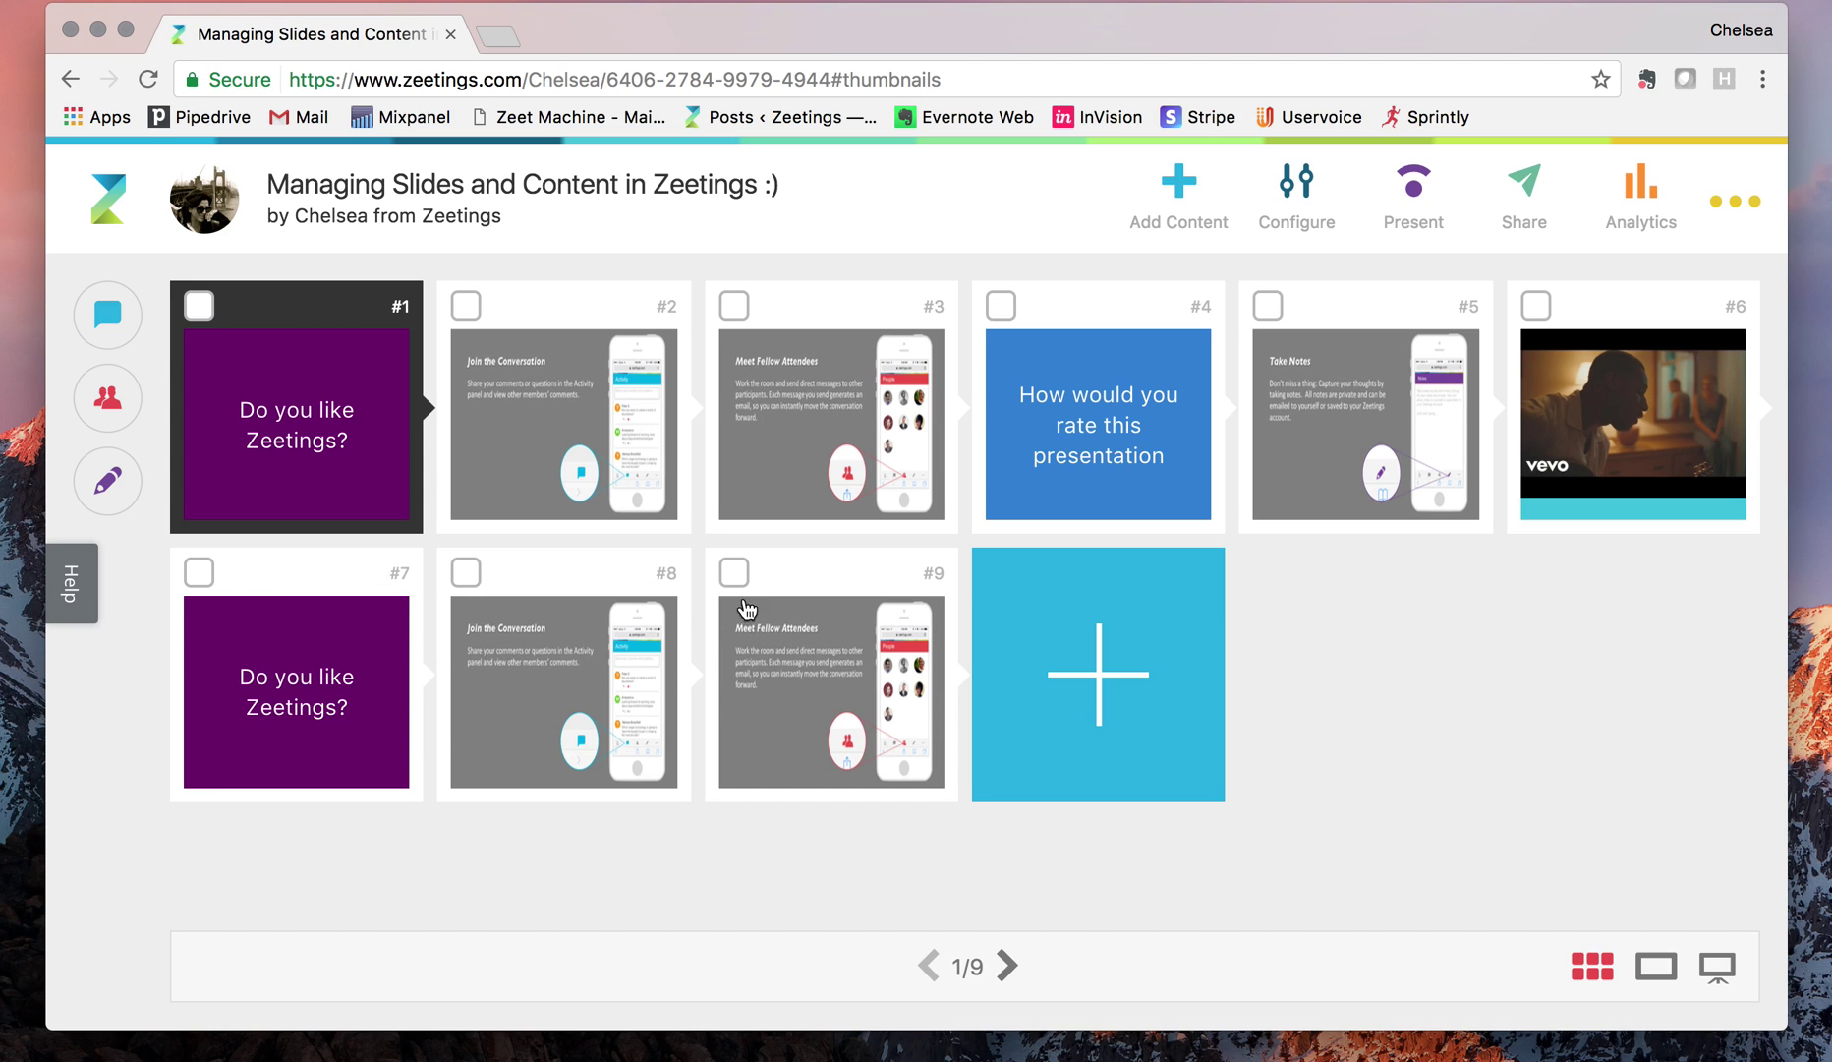
{"action": "left_click", "coordinate": [1536, 305]}
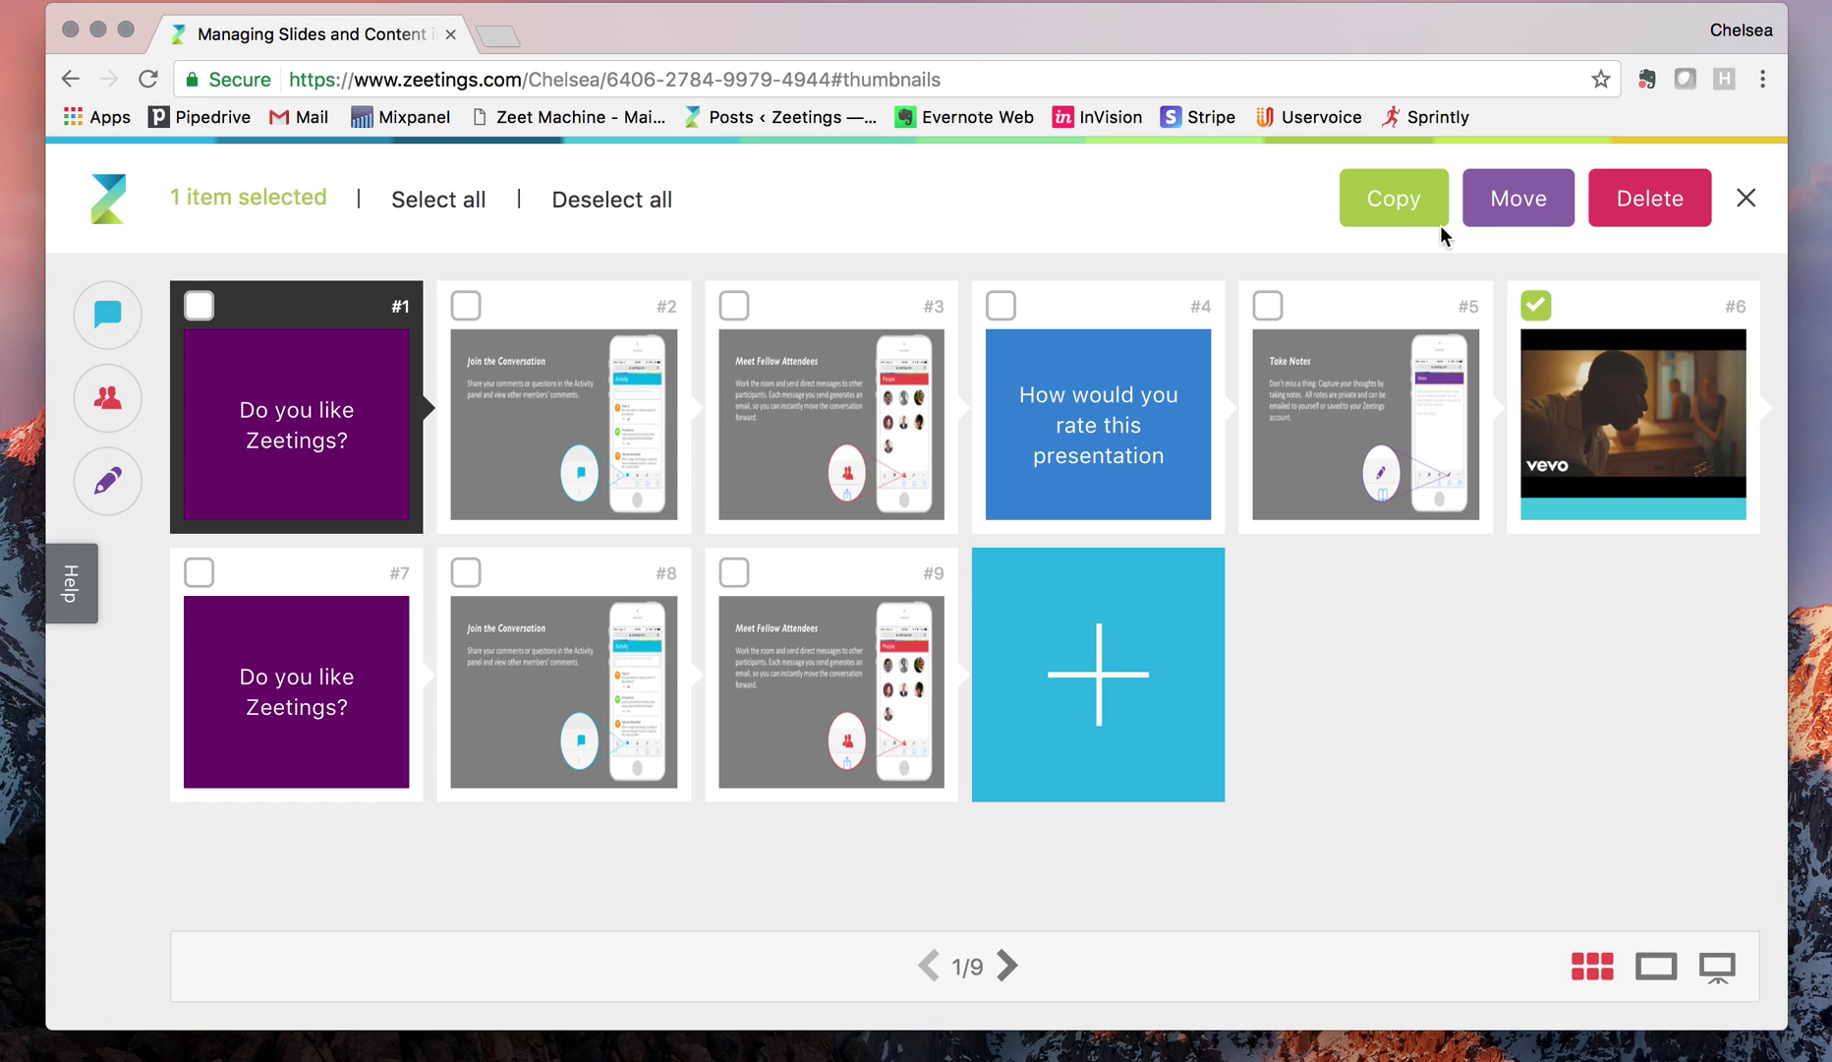
{"action": "left_click", "coordinate": [1387, 218]}
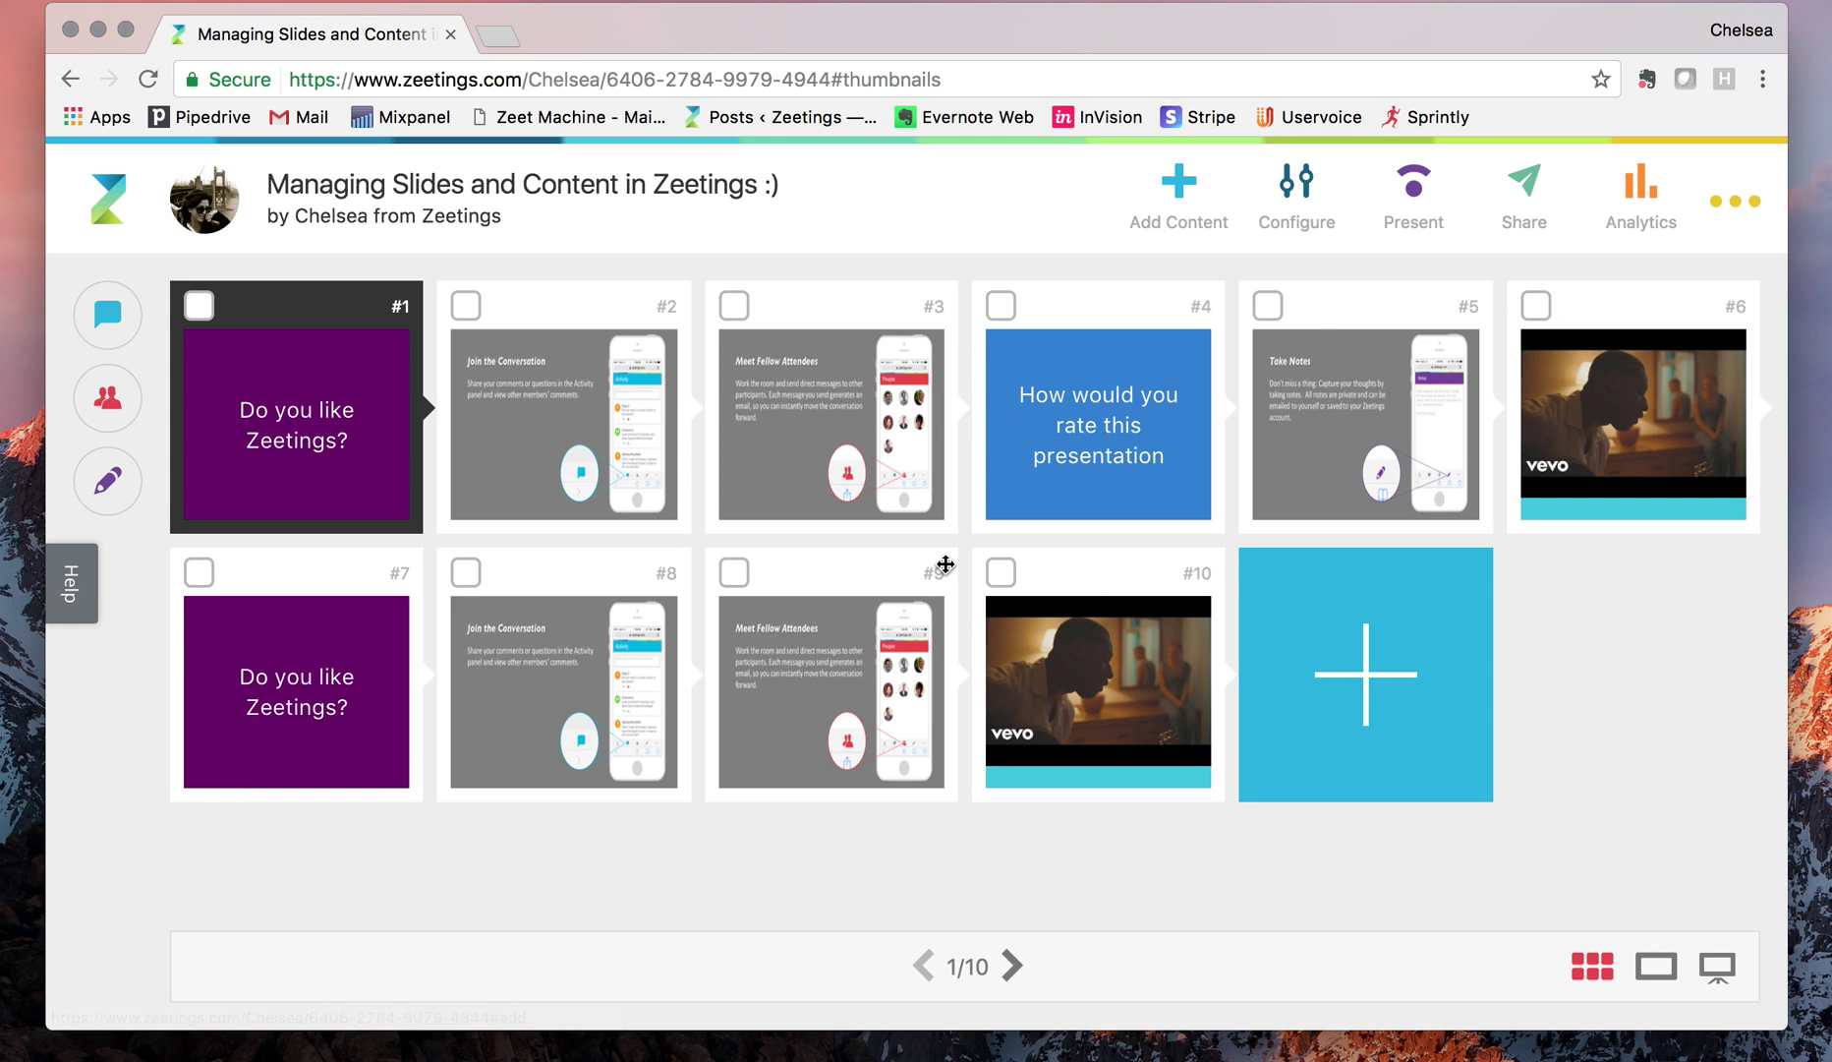
Move the four copied slides #7–#10 before slide 1, so the video copy sits at #4.
{"action": "left_click", "coordinate": [200, 572]}
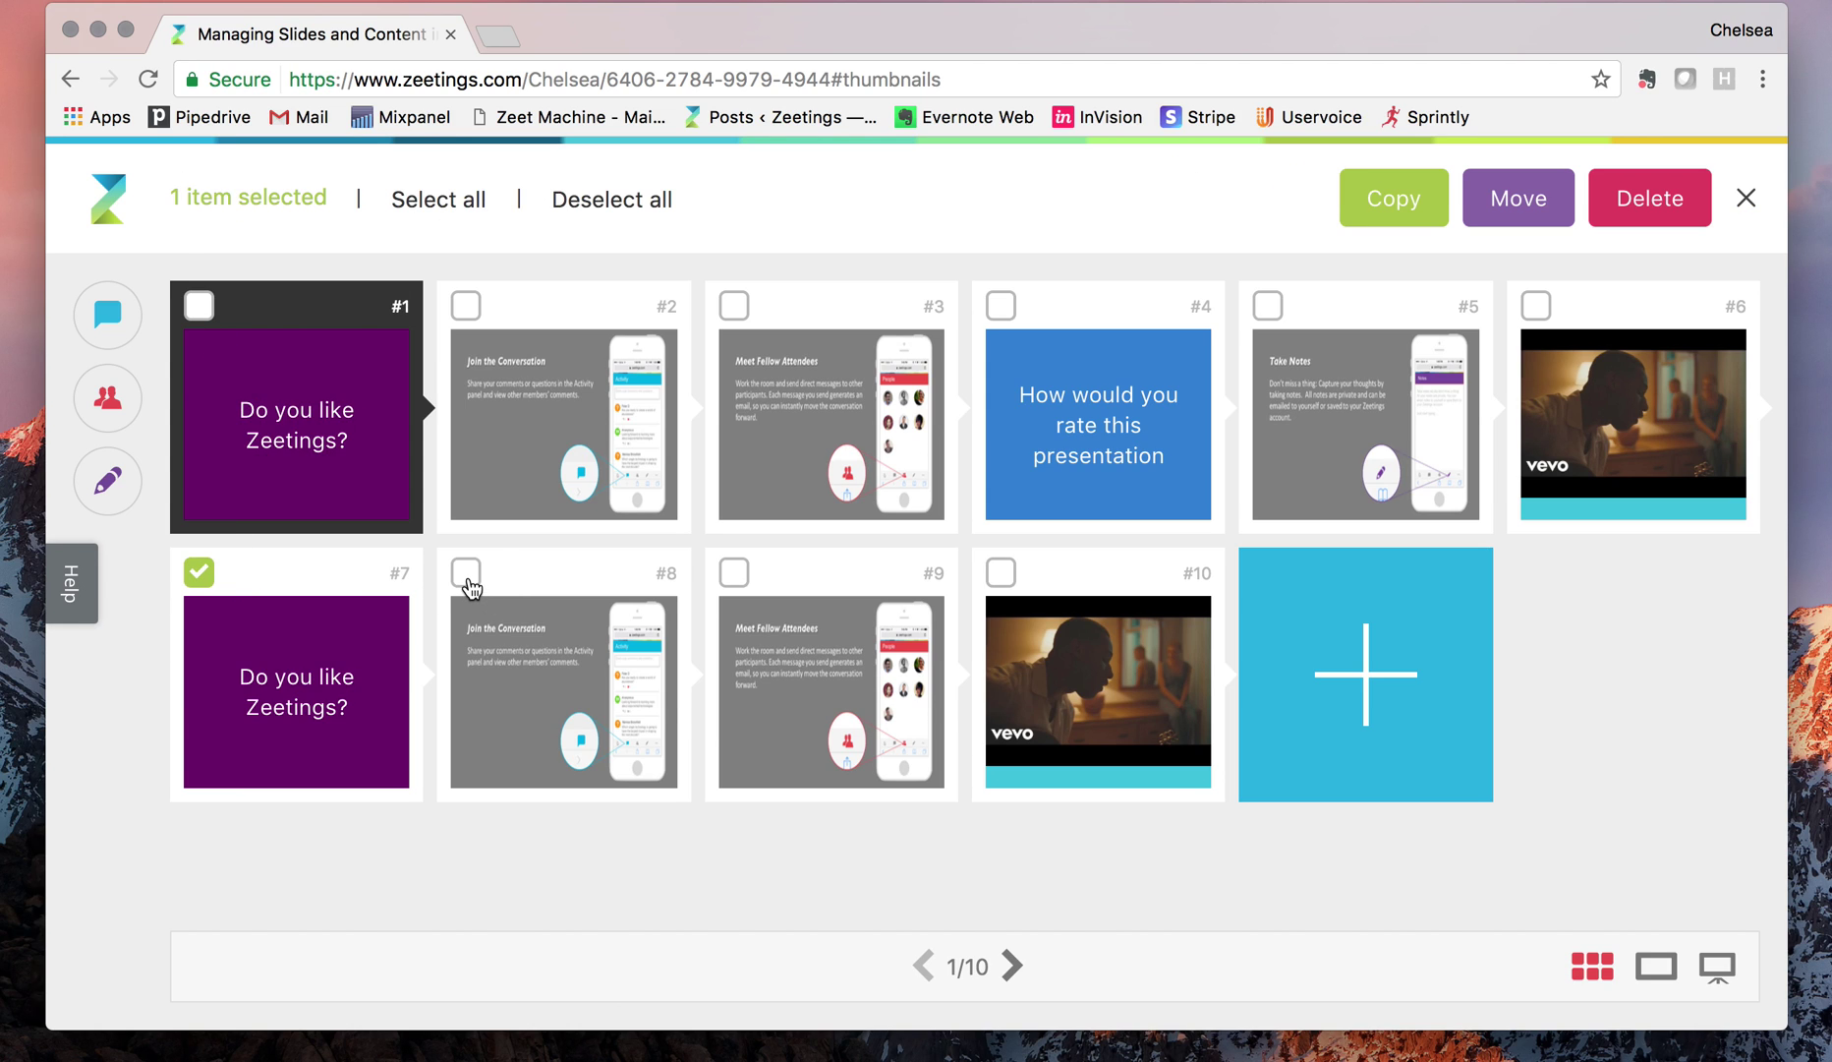
{"action": "left_click", "coordinate": [468, 578]}
{"action": "left_click", "coordinate": [735, 574]}
{"action": "left_click", "coordinate": [1001, 572]}
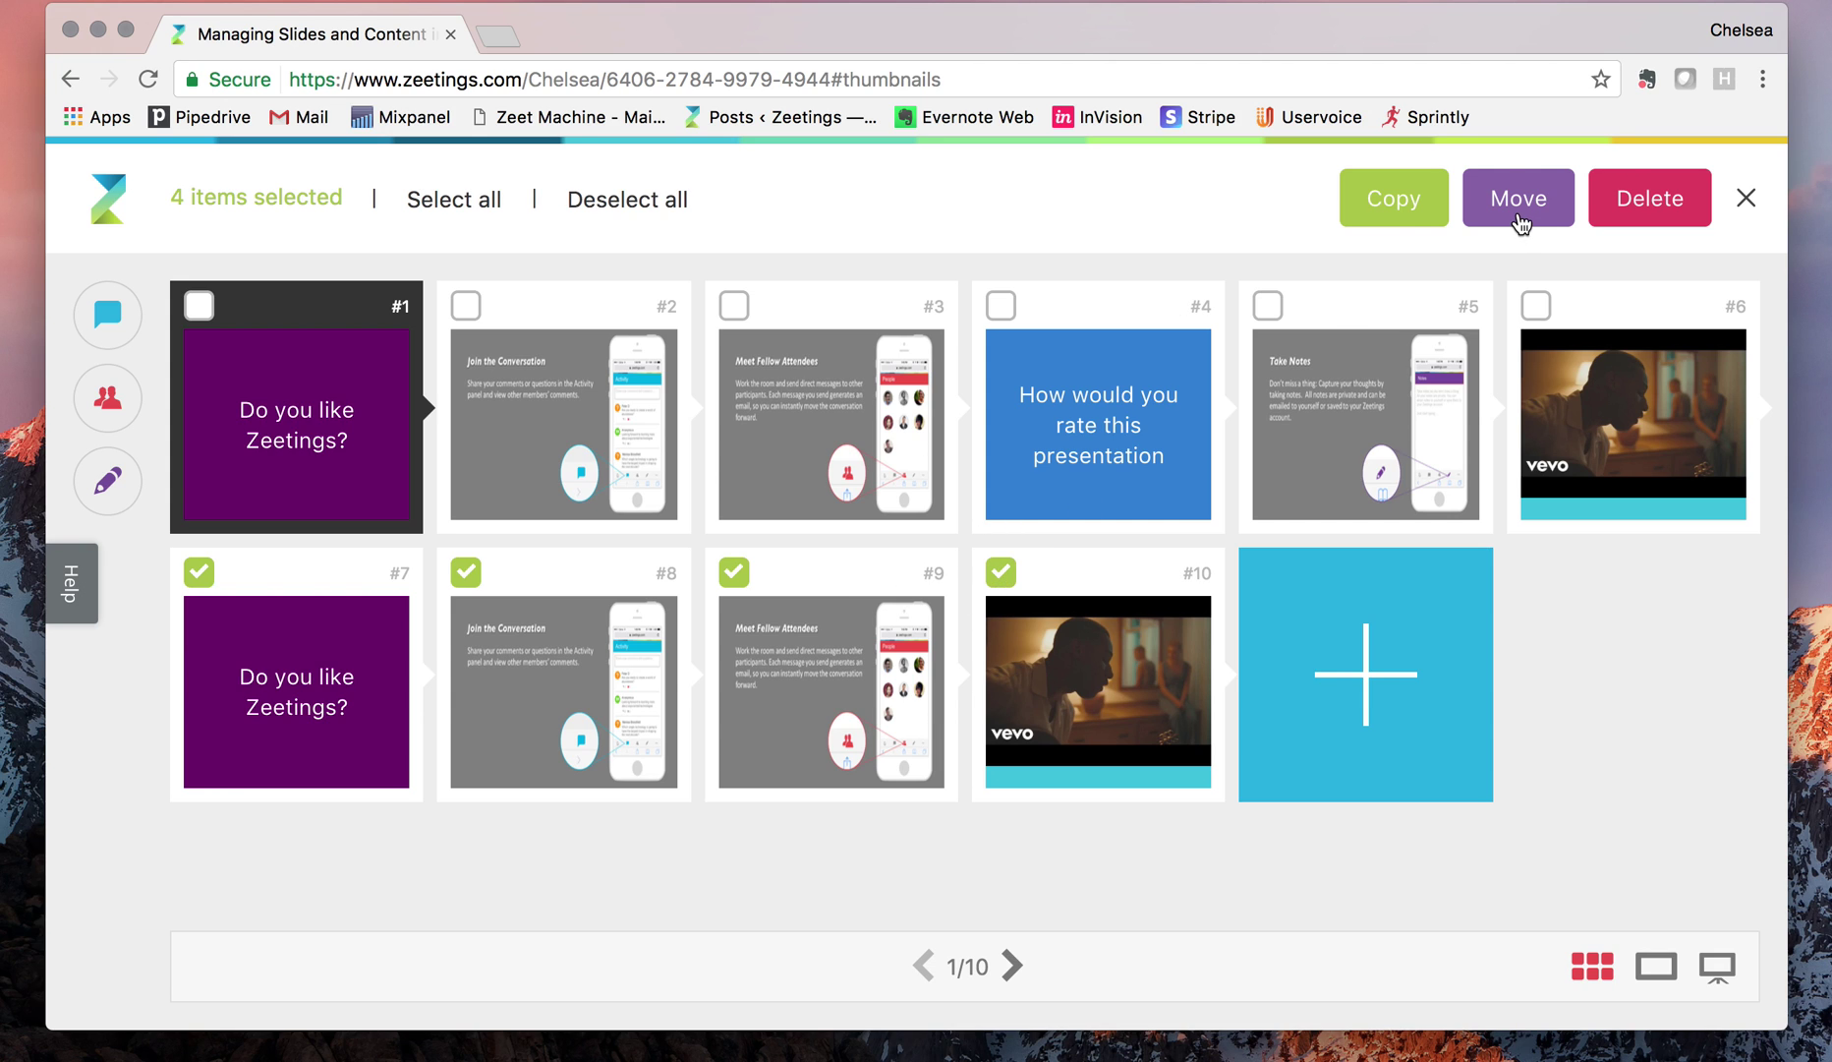
{"action": "left_click", "coordinate": [1518, 201]}
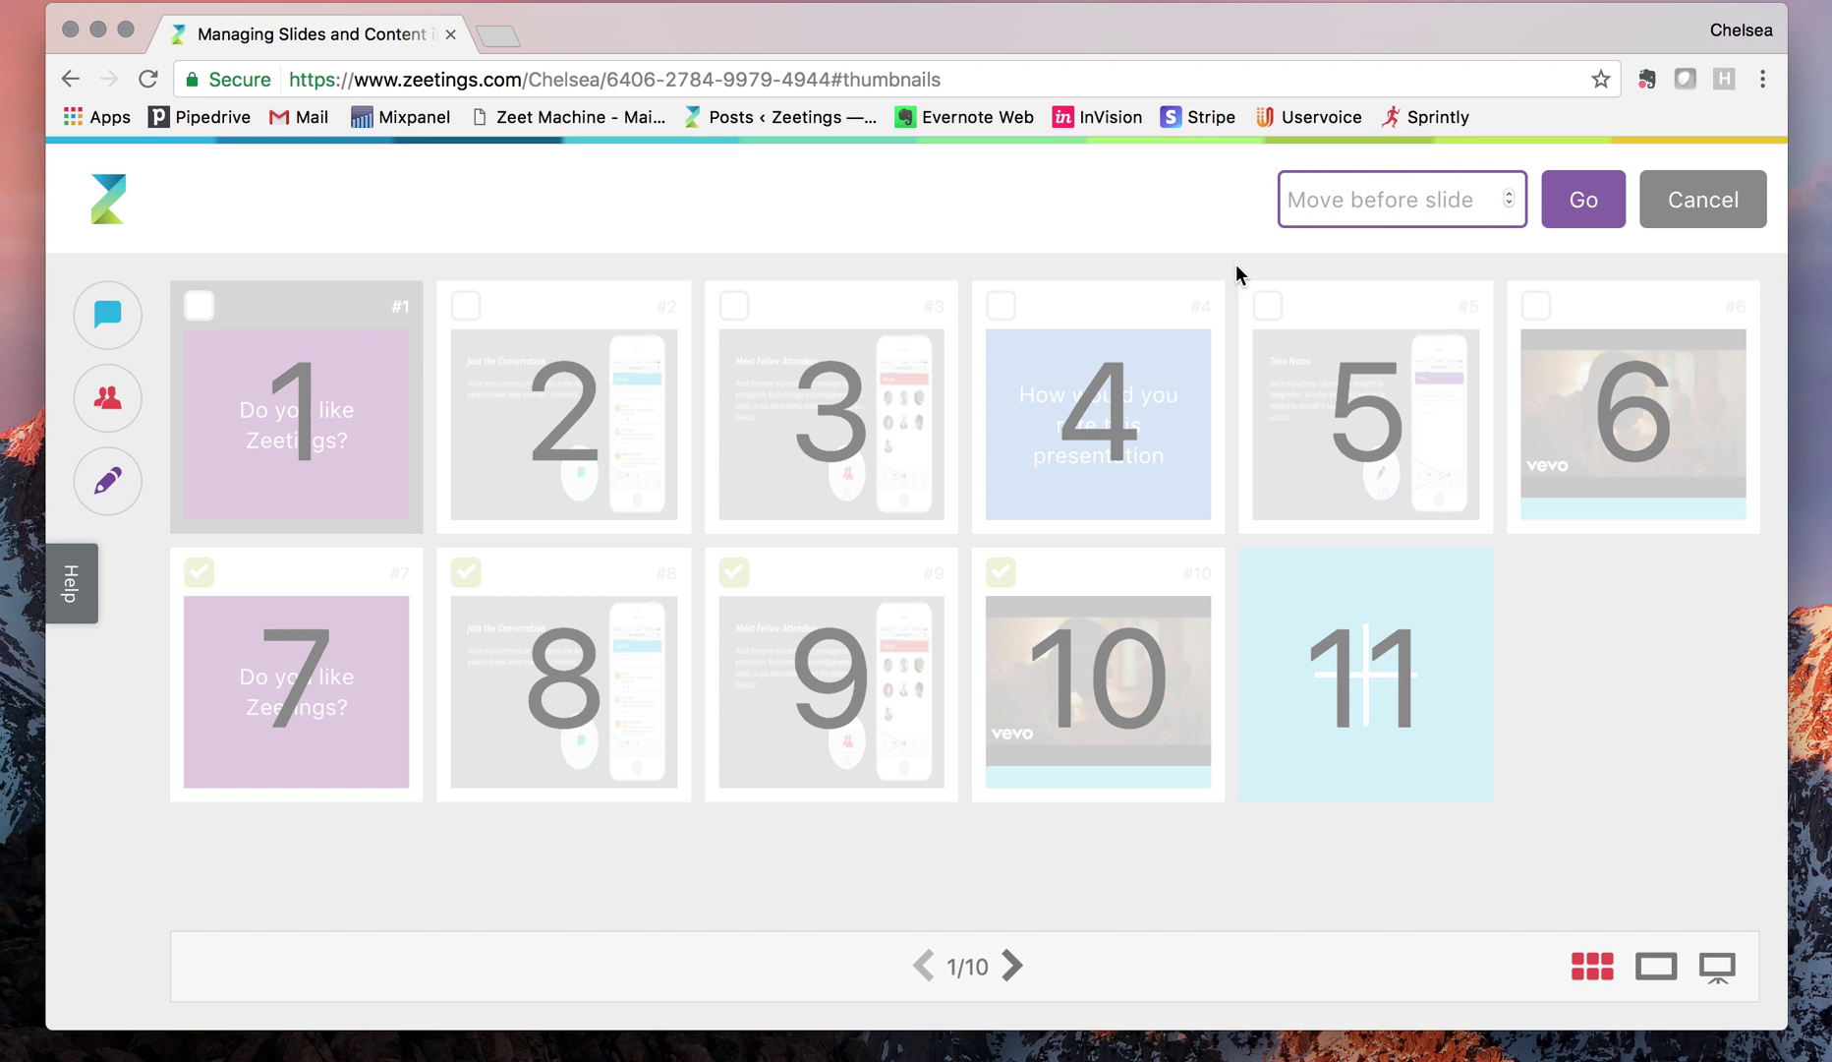
{"action": "type", "text": "1"}
{"action": "key", "text": "Return"}
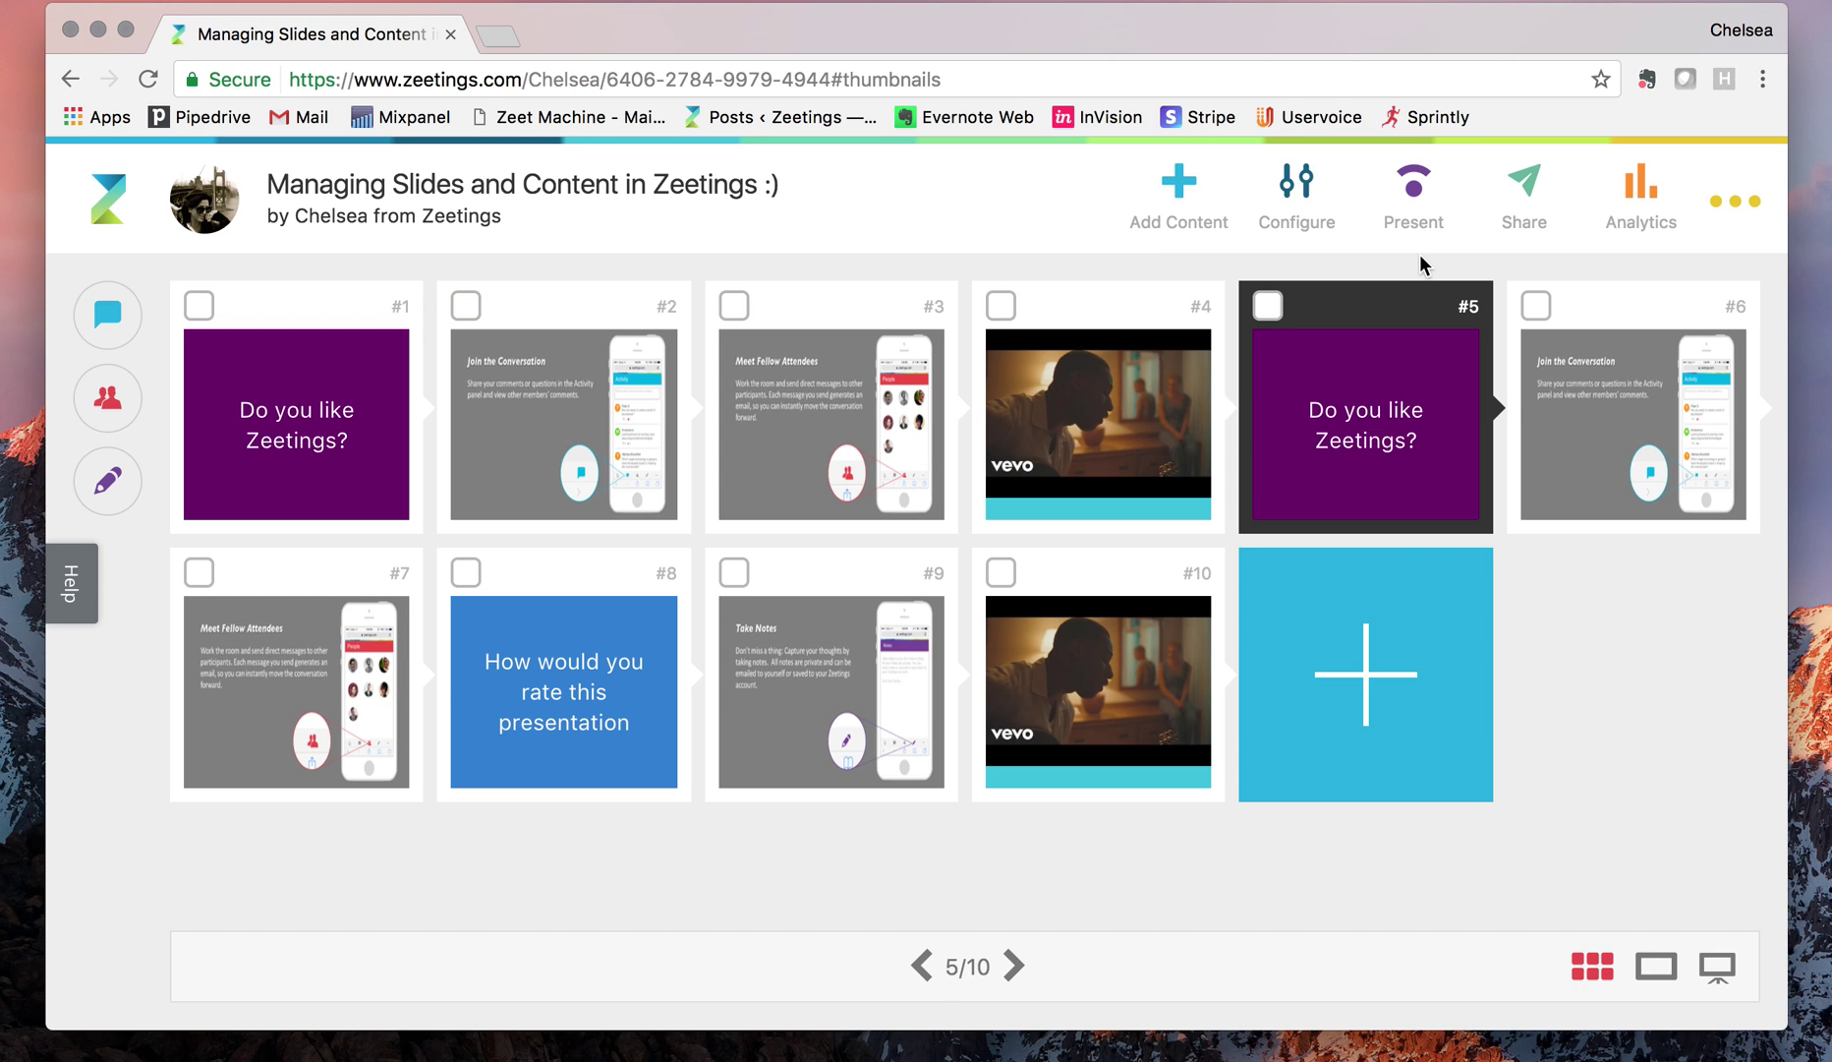
{"action": "mouse_move", "coordinate": [1451, 299]}
Delete slides #1–#4 and close the green Undo banner.
{"action": "left_click", "coordinate": [200, 307]}
{"action": "left_click", "coordinate": [479, 312]}
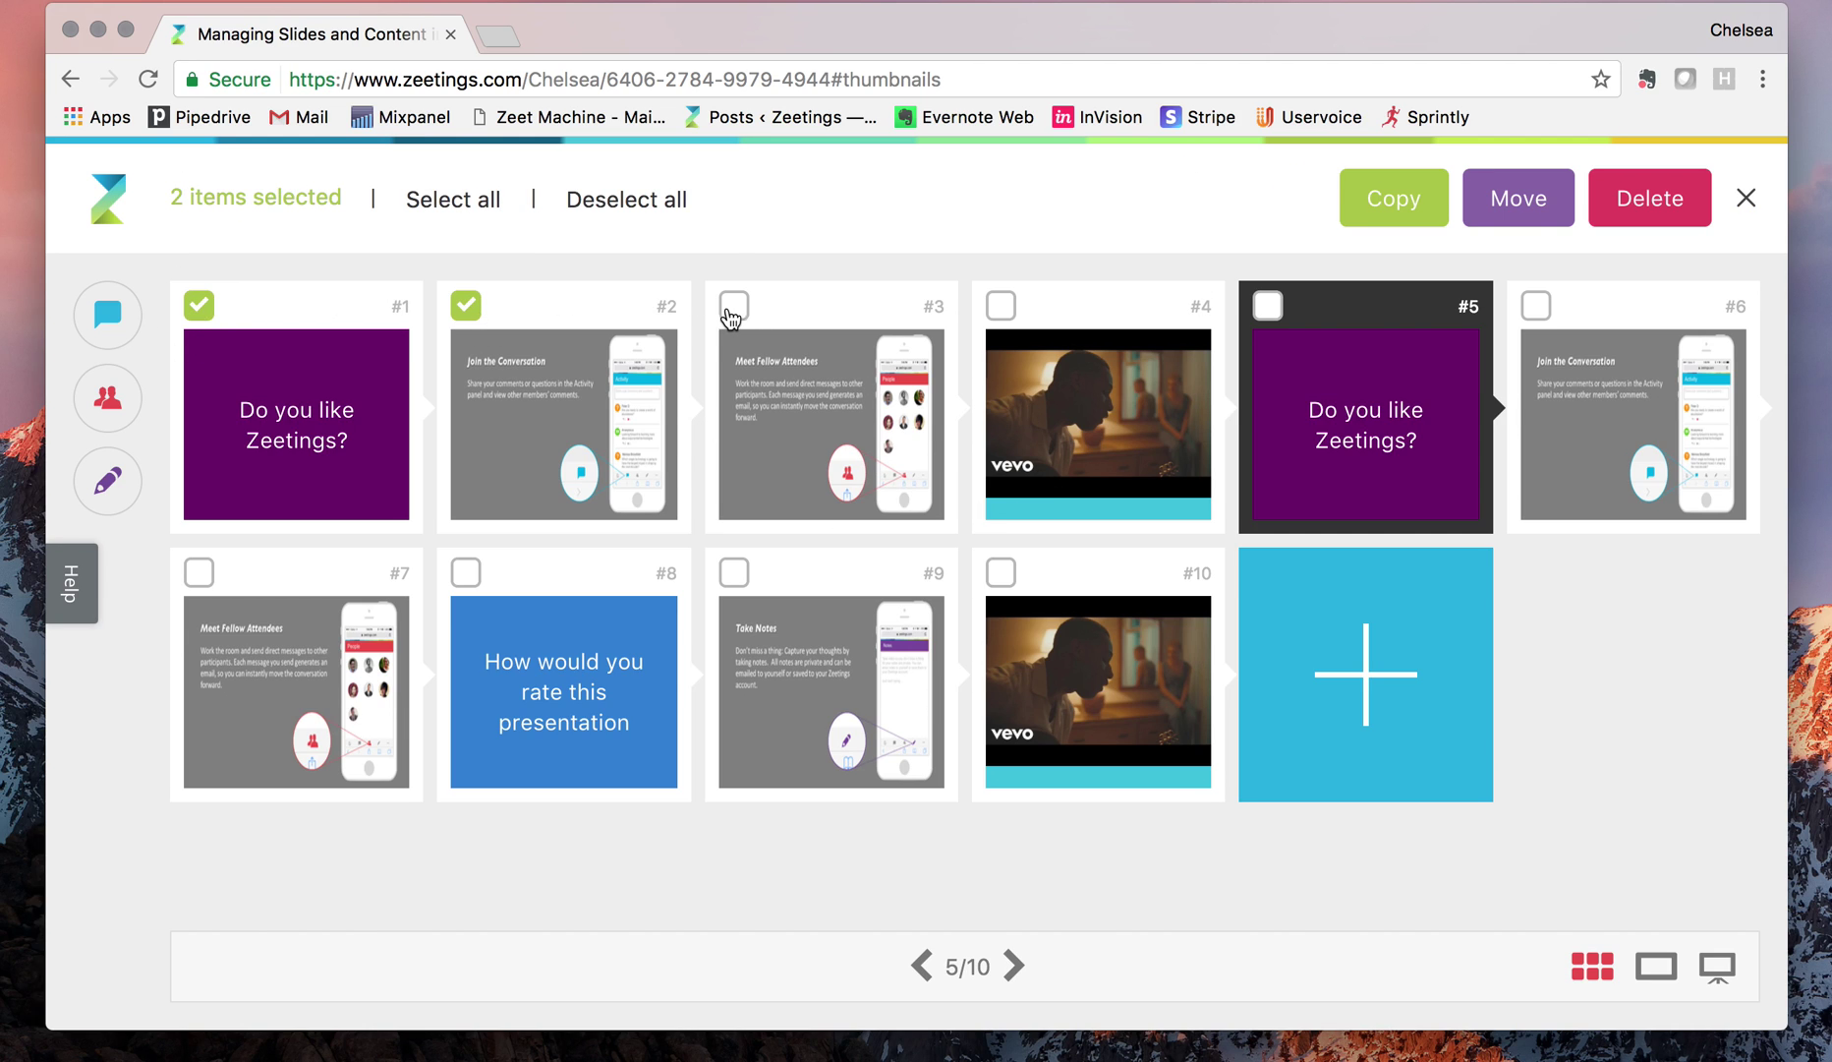
{"action": "left_click", "coordinate": [736, 308]}
{"action": "left_click", "coordinate": [1002, 307]}
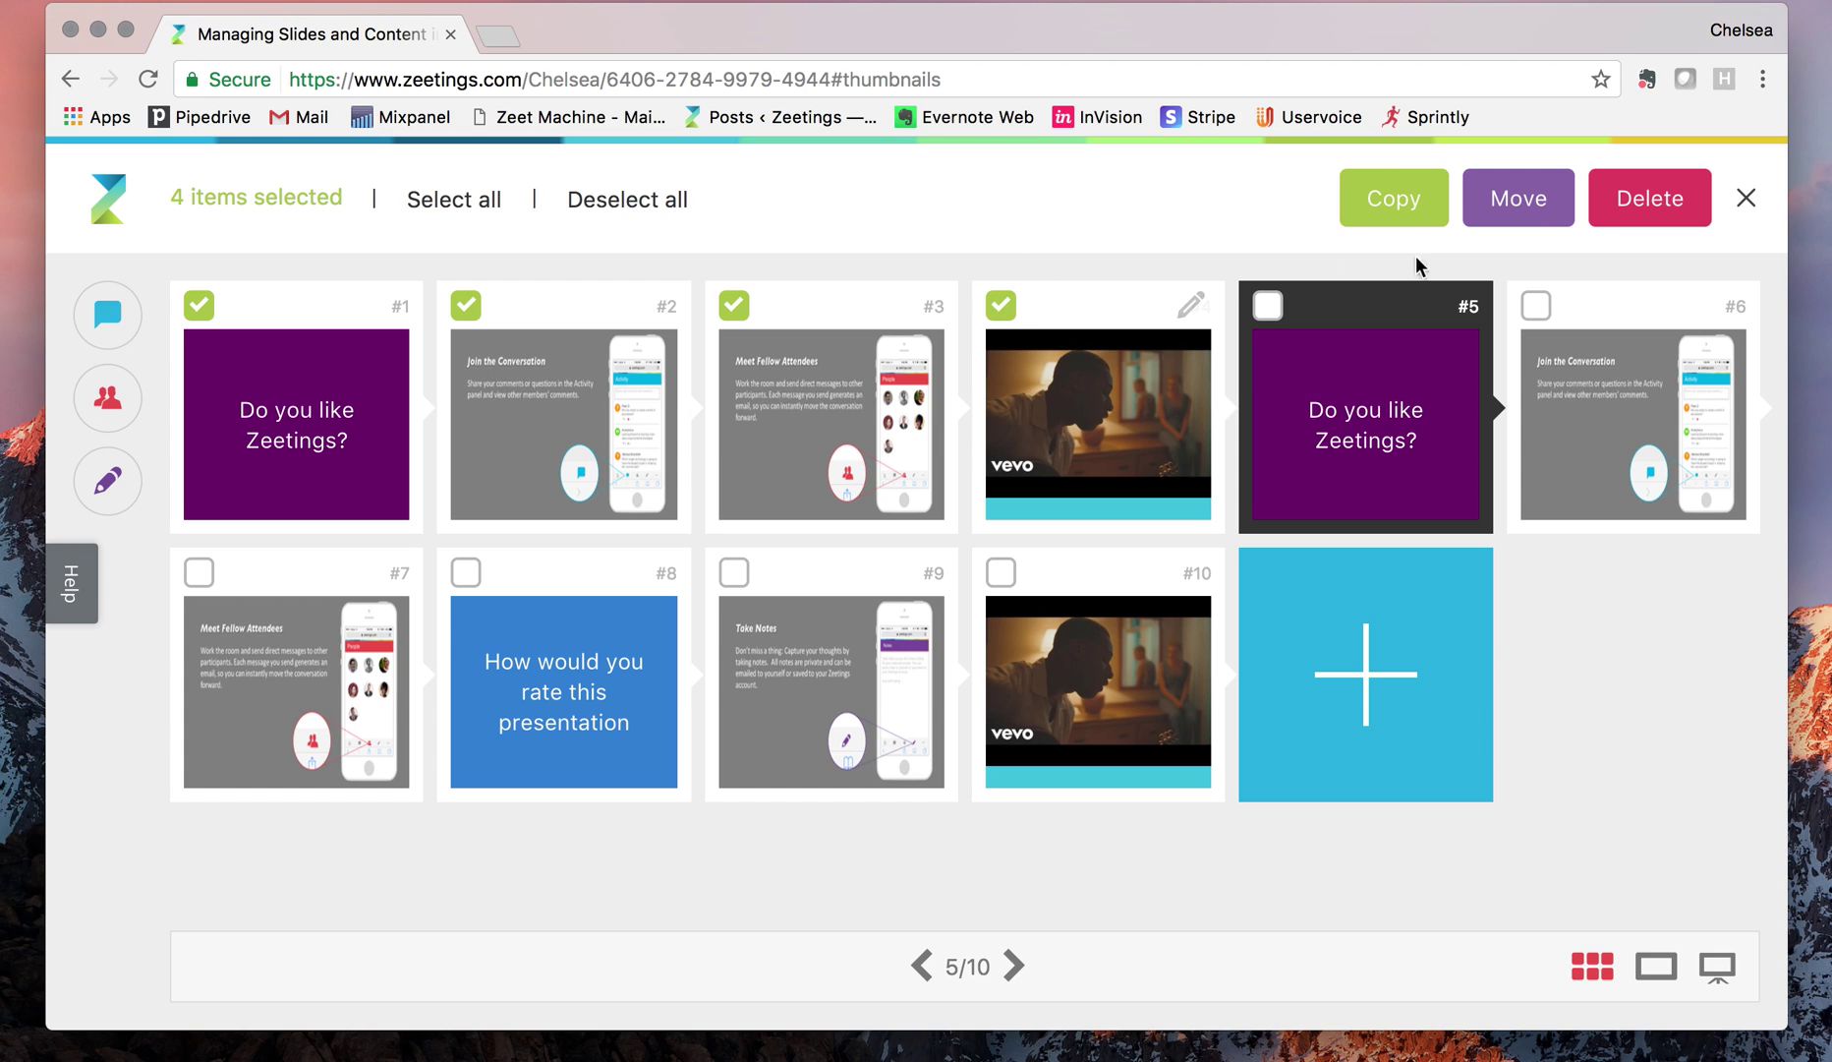
{"action": "left_click", "coordinate": [1651, 201]}
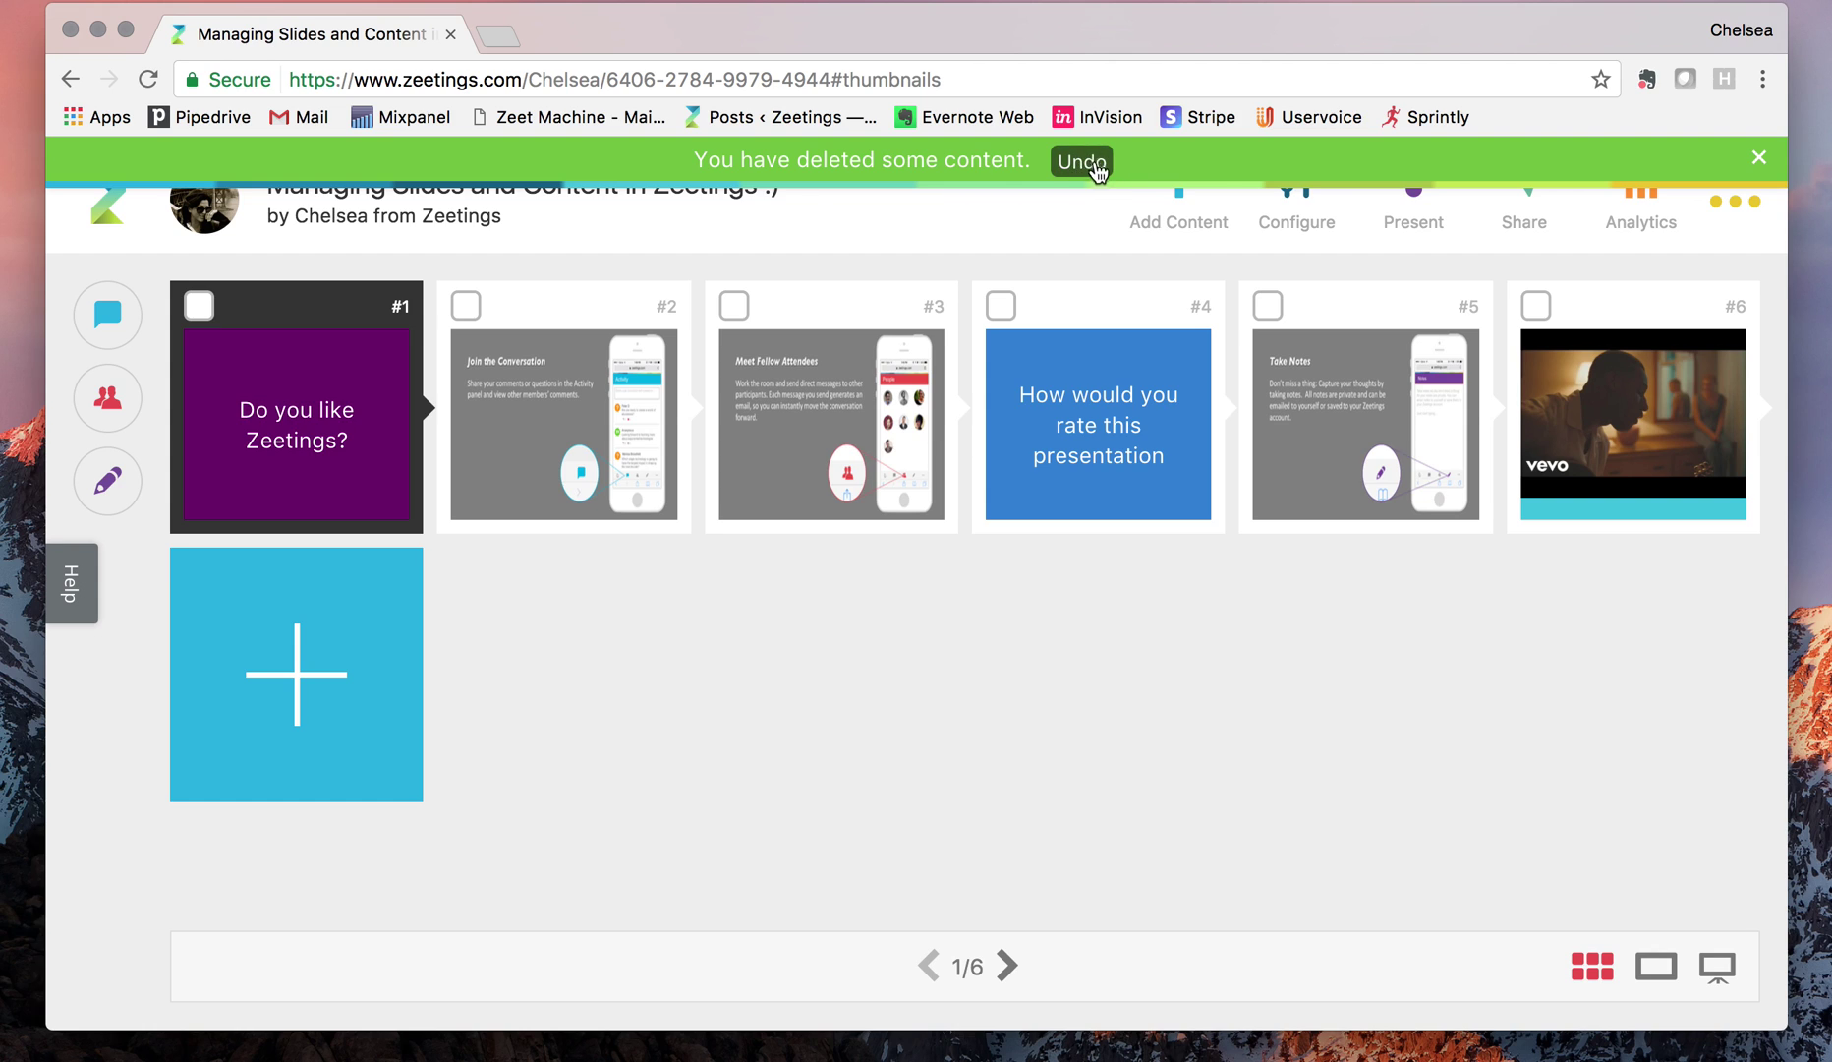
{"action": "left_click", "coordinate": [1758, 160]}
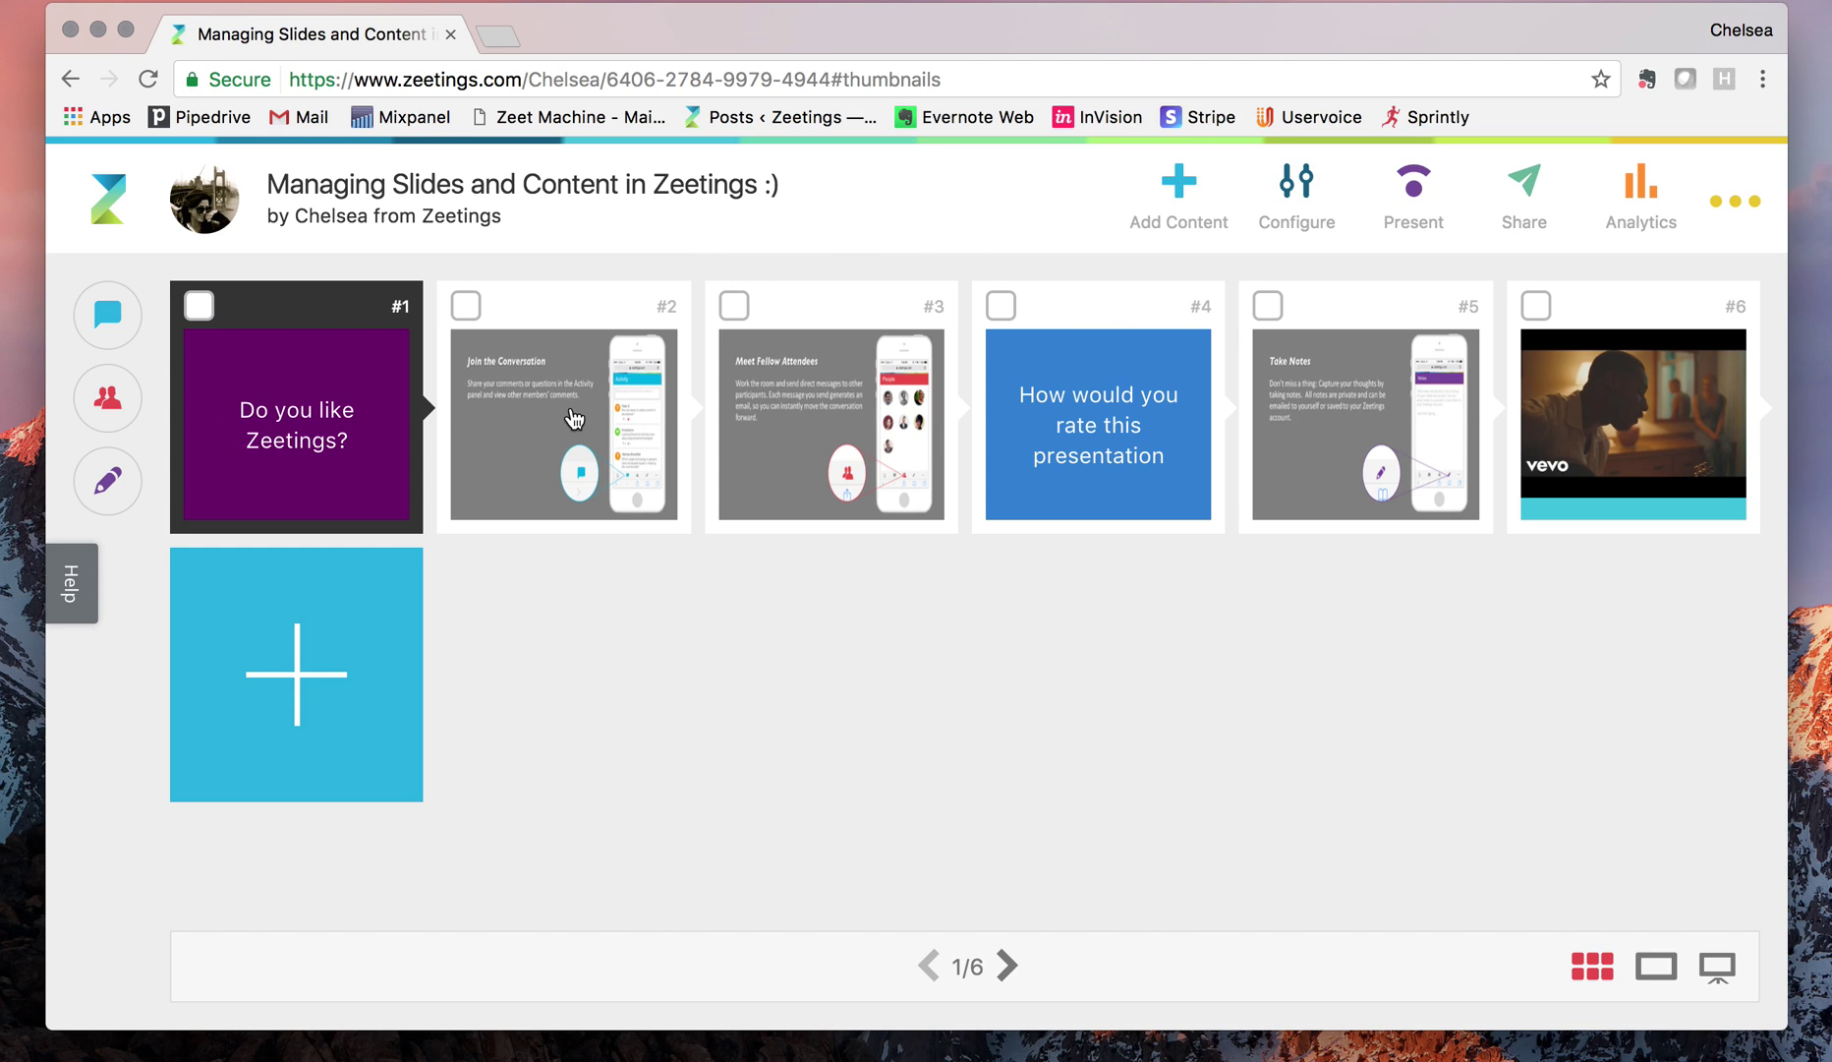
Drag Join the Conversation to #1 and Meet Fellow Attendee to #2, leaving the poll at #4.
{"action": "left_click_drag", "start_coordinate": [610, 429], "coordinate": [303, 421]}
{"action": "left_click_drag", "start_coordinate": [867, 434], "coordinate": [547, 432]}
{"action": "mouse_move", "coordinate": [823, 390]}
{"action": "left_mouse_down"}
{"action": "mouse_move", "coordinate": [1135, 387]}
{"action": "mouse_move", "coordinate": [1104, 421]}
{"action": "mouse_move", "coordinate": [839, 396]}
{"action": "mouse_move", "coordinate": [818, 419]}
{"action": "left_mouse_up"}
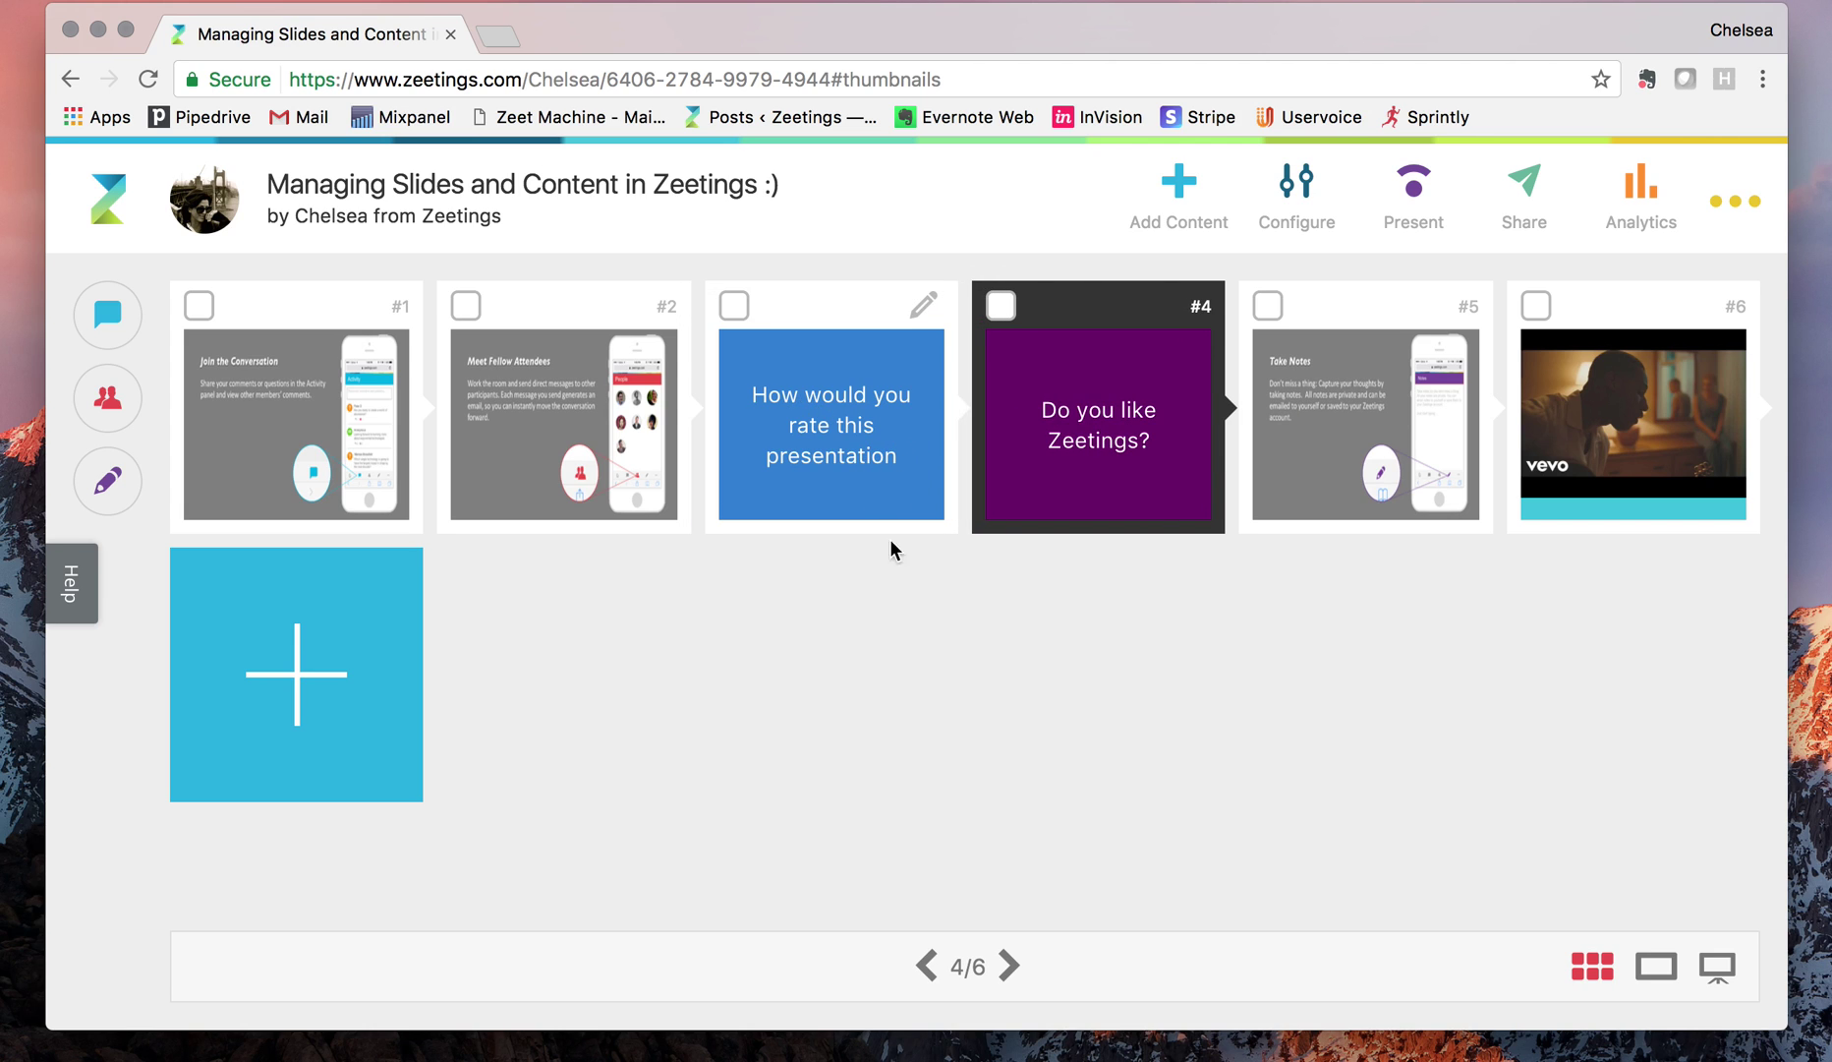
Save grey 8c8c8c as the rating poll's background; open and close the thumbs poll editor unchanged.
{"action": "left_click", "coordinate": [924, 310]}
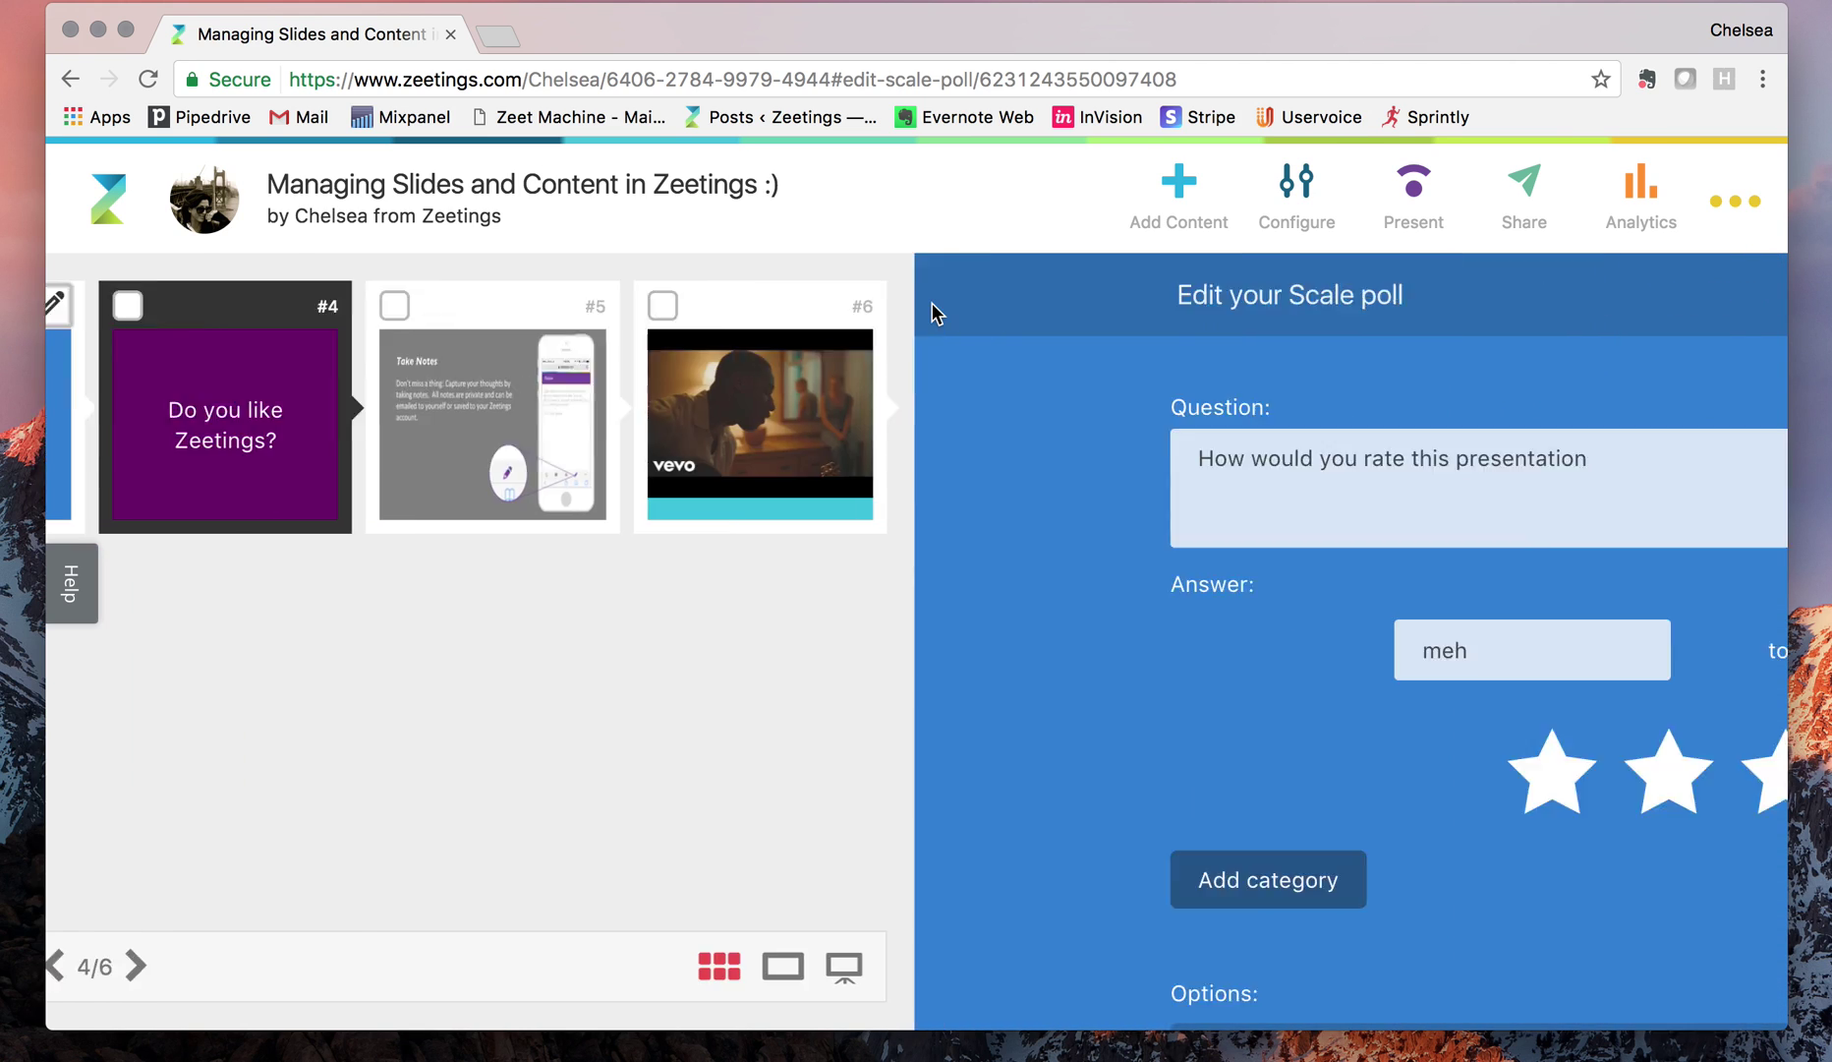
{"action": "scroll", "coordinate": [934, 491], "scroll_direction": "down", "scroll_amount": 3}
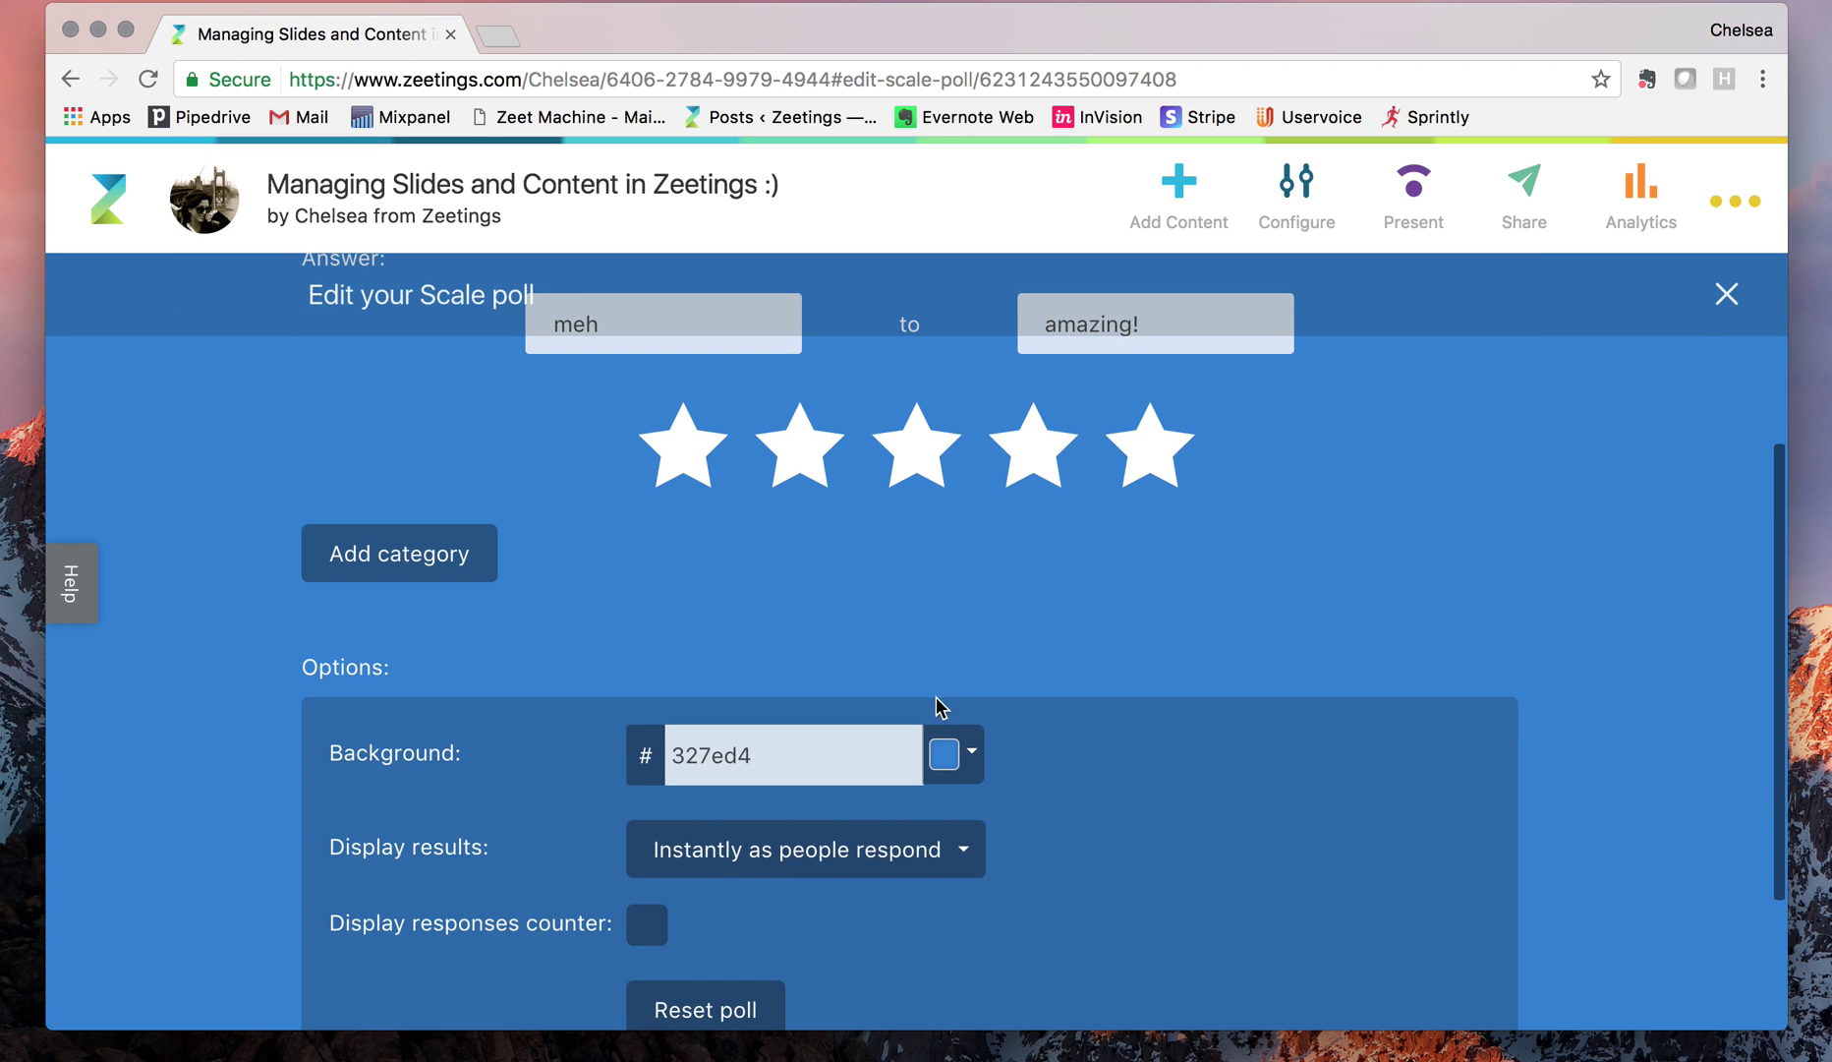
{"action": "left_click", "coordinate": [971, 763]}
{"action": "left_click", "coordinate": [939, 857]}
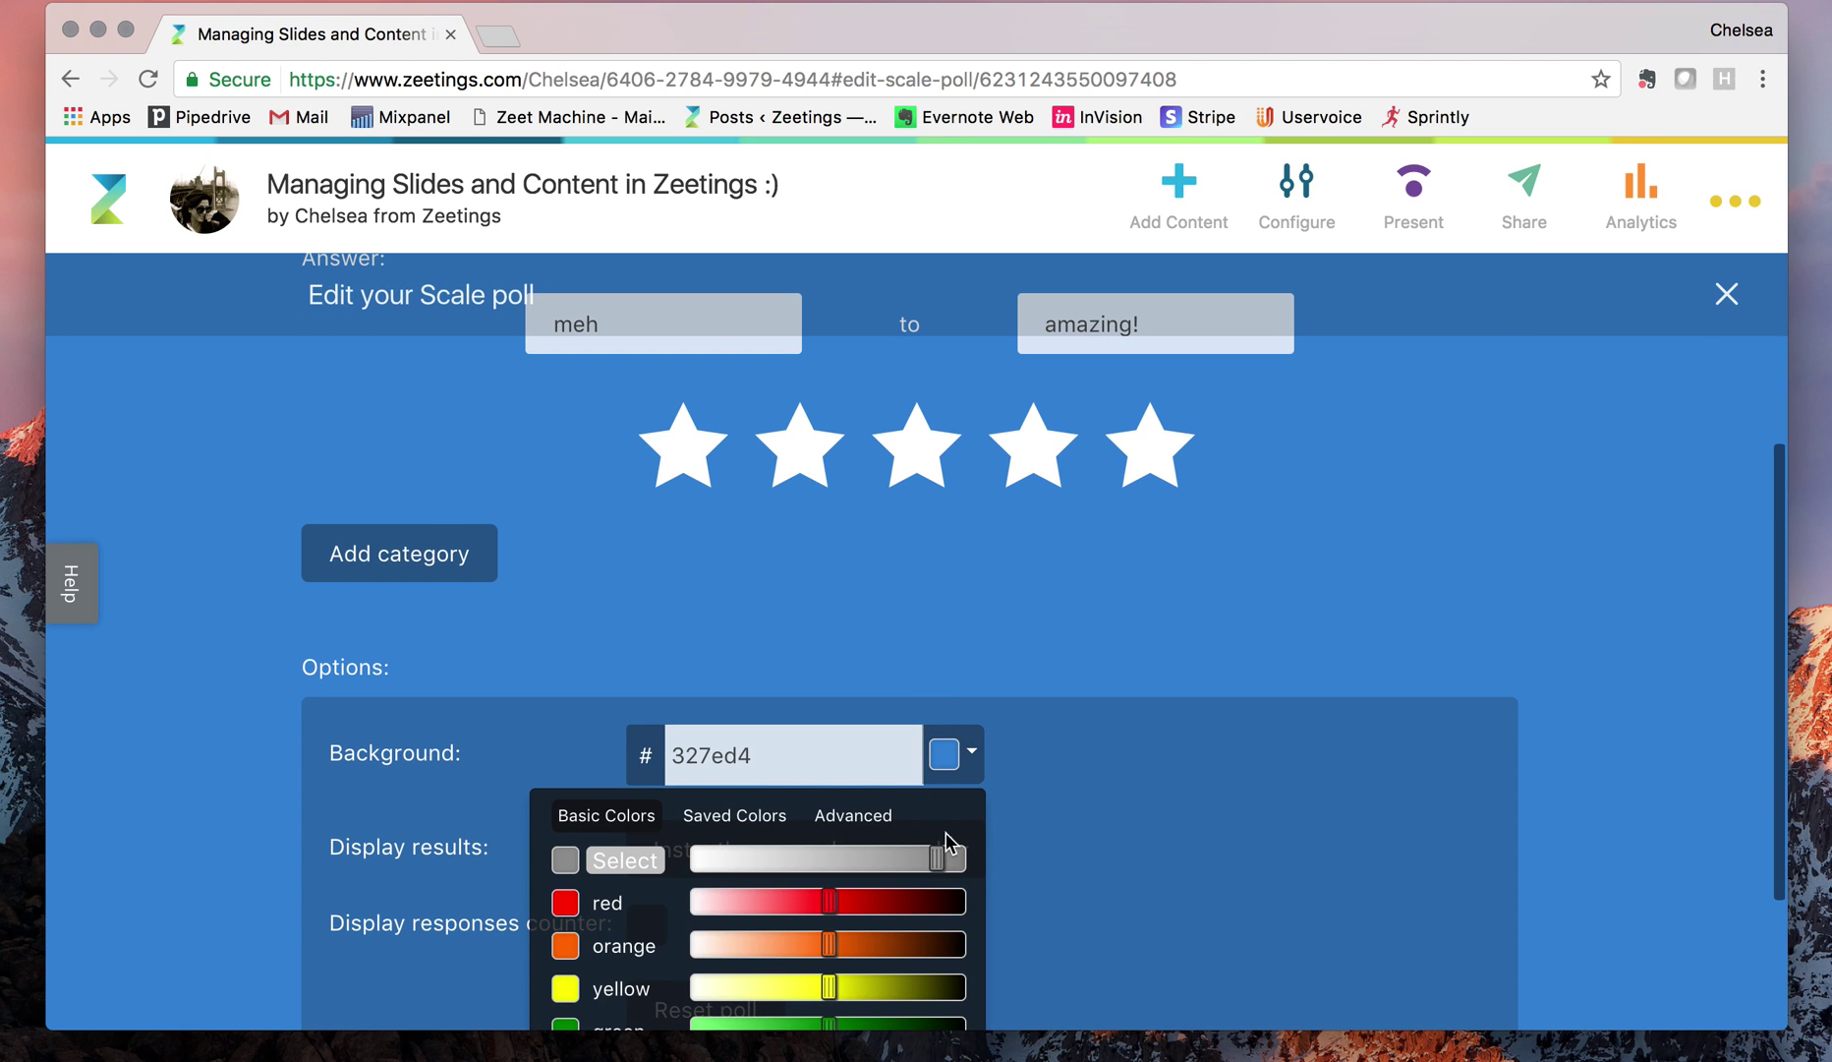
{"action": "scroll", "coordinate": [1032, 786], "scroll_direction": "down", "scroll_amount": 2}
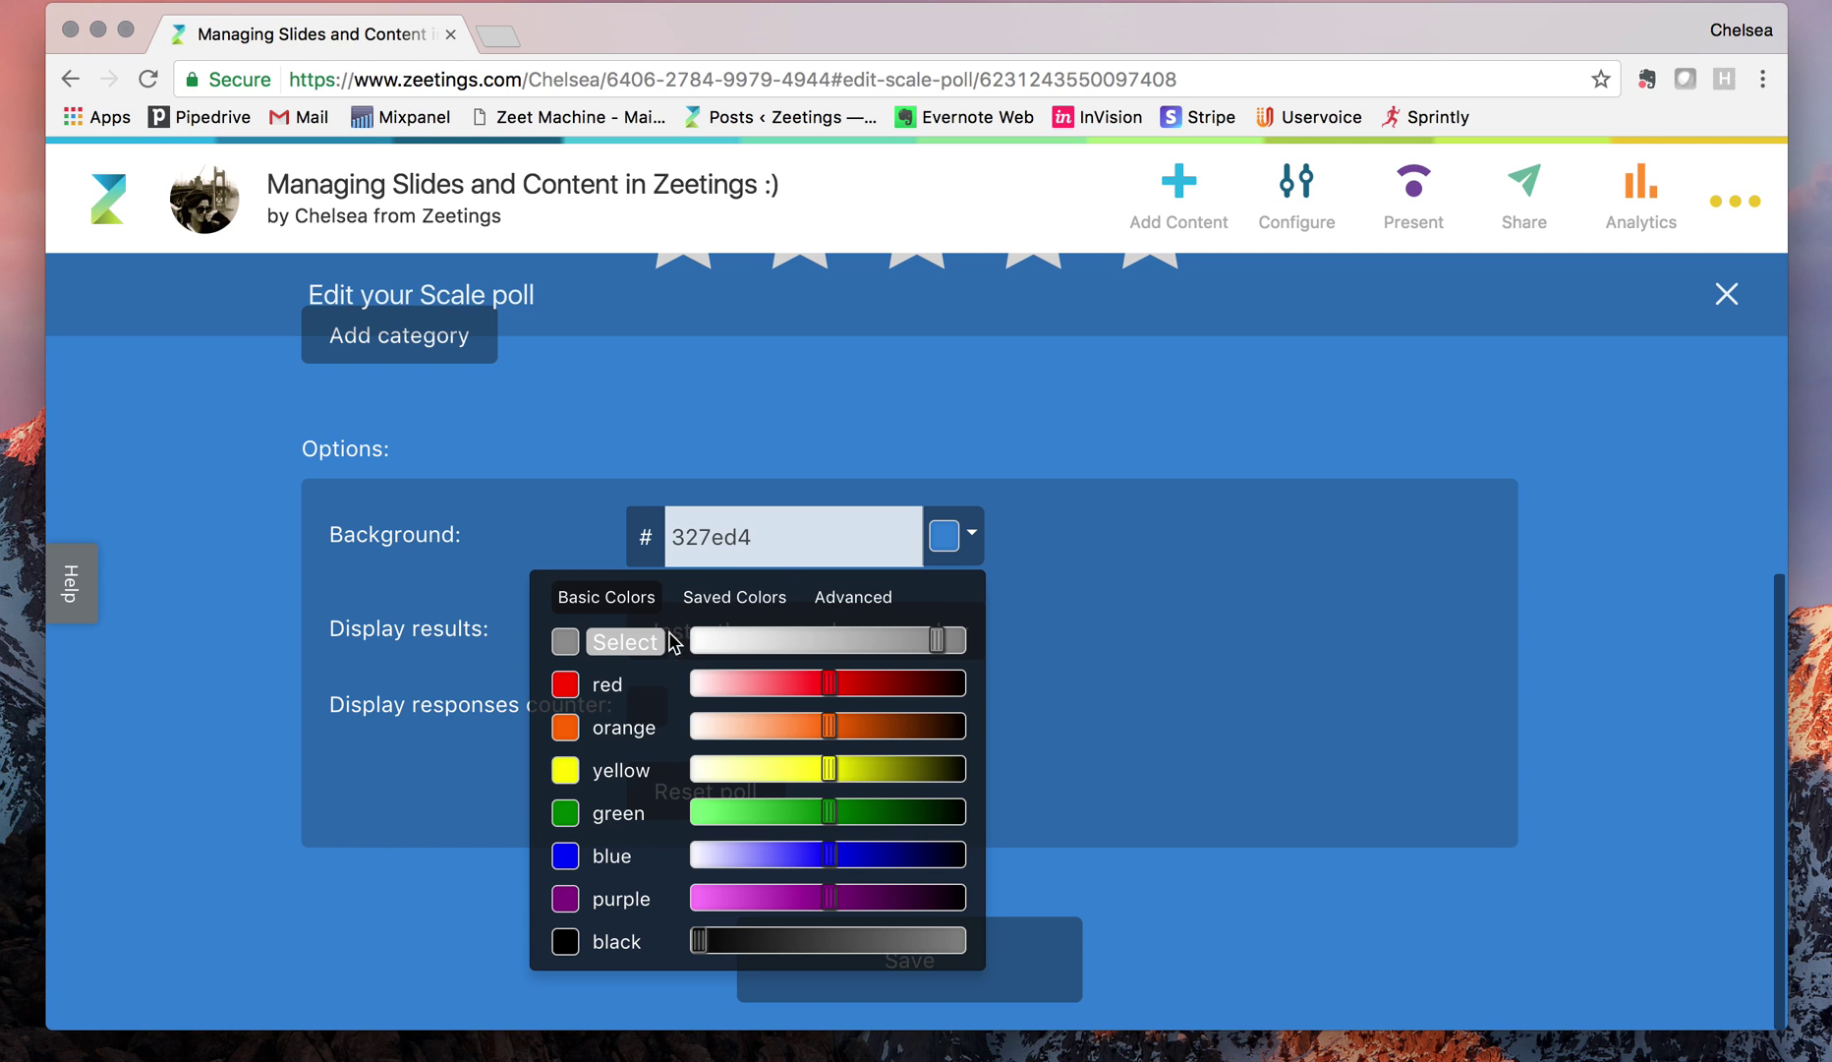
{"action": "left_click", "coordinate": [671, 642]}
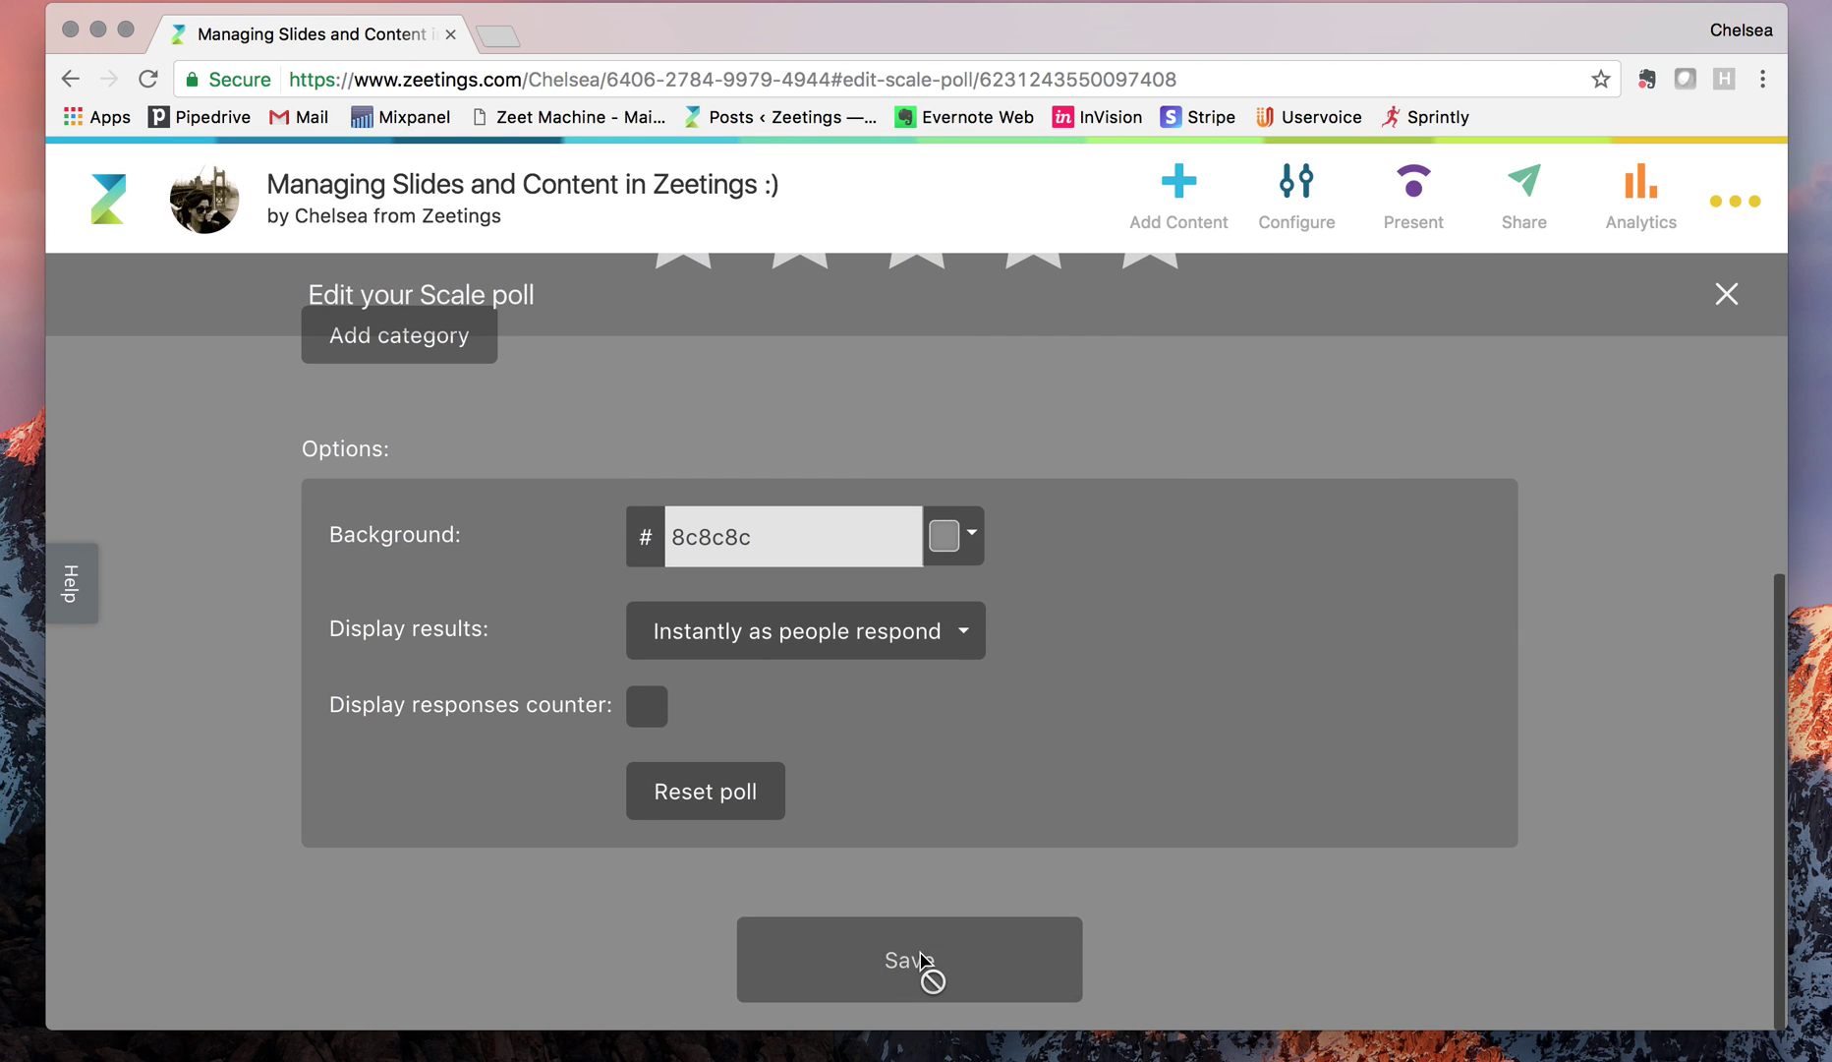
{"action": "left_click", "coordinate": [921, 955]}
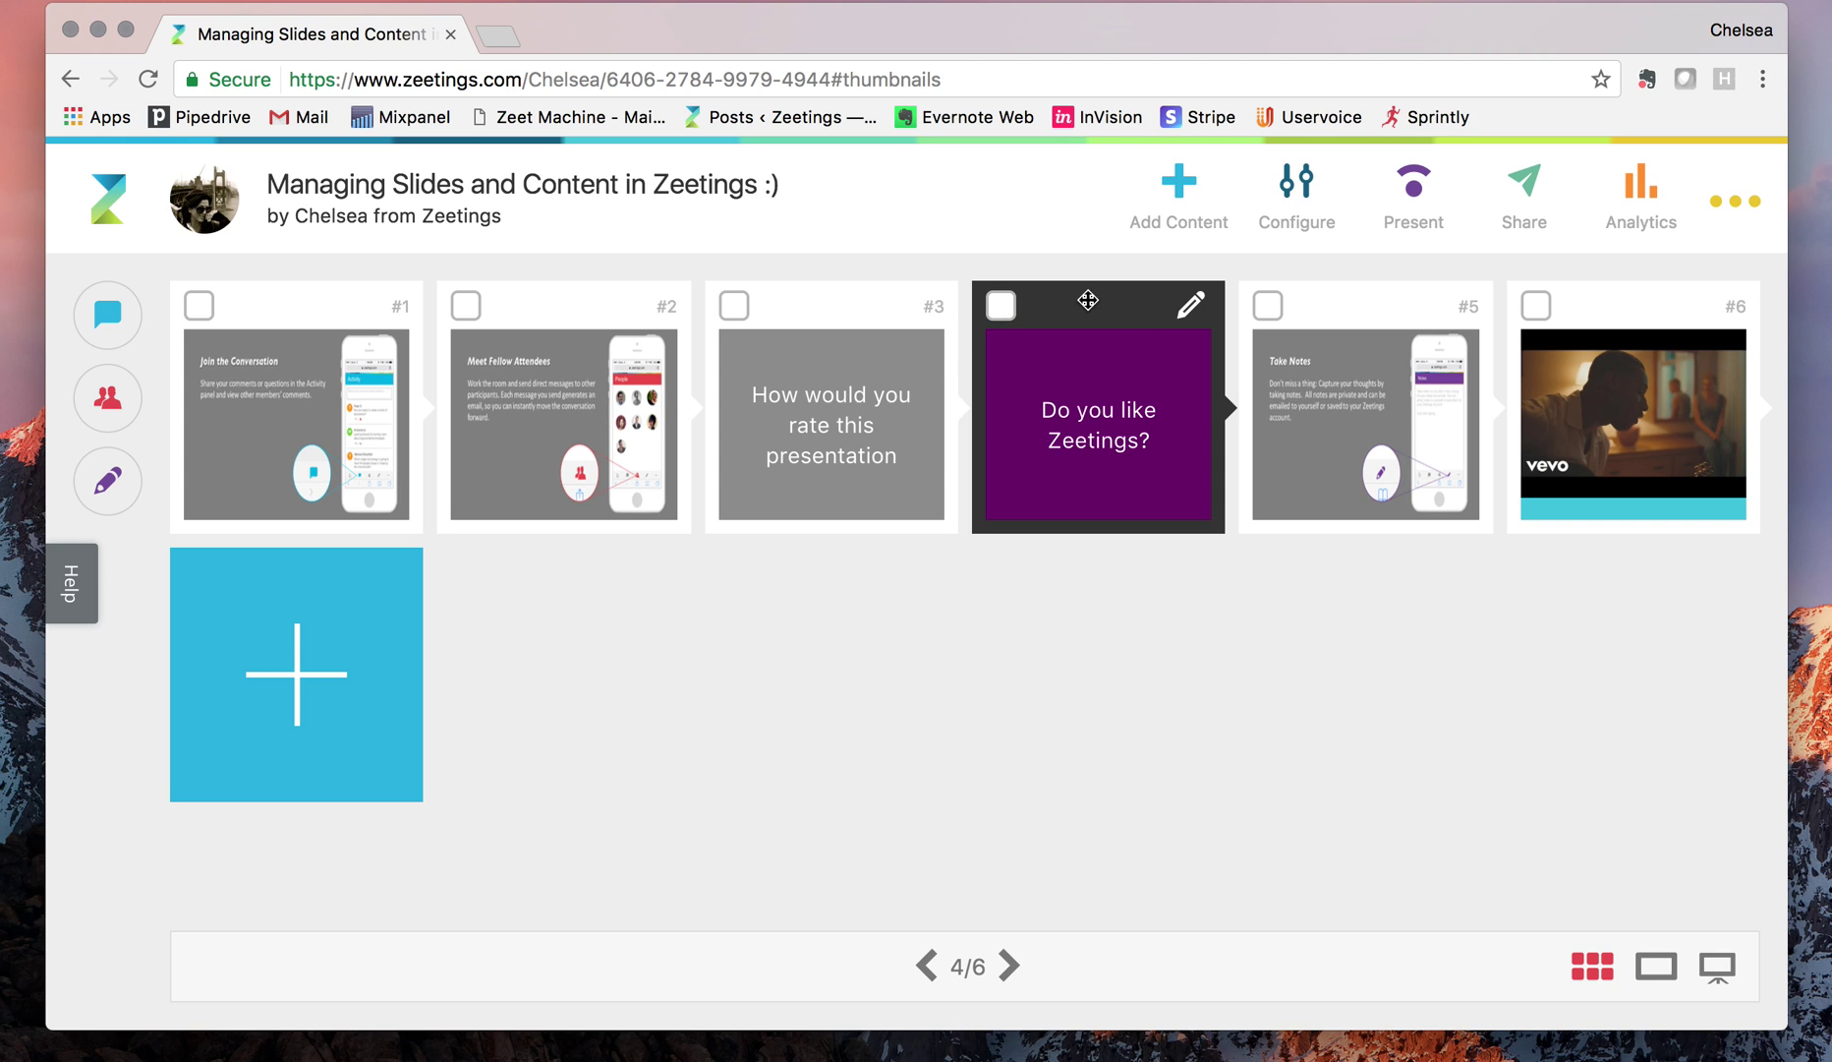
{"action": "left_click", "coordinate": [1193, 308]}
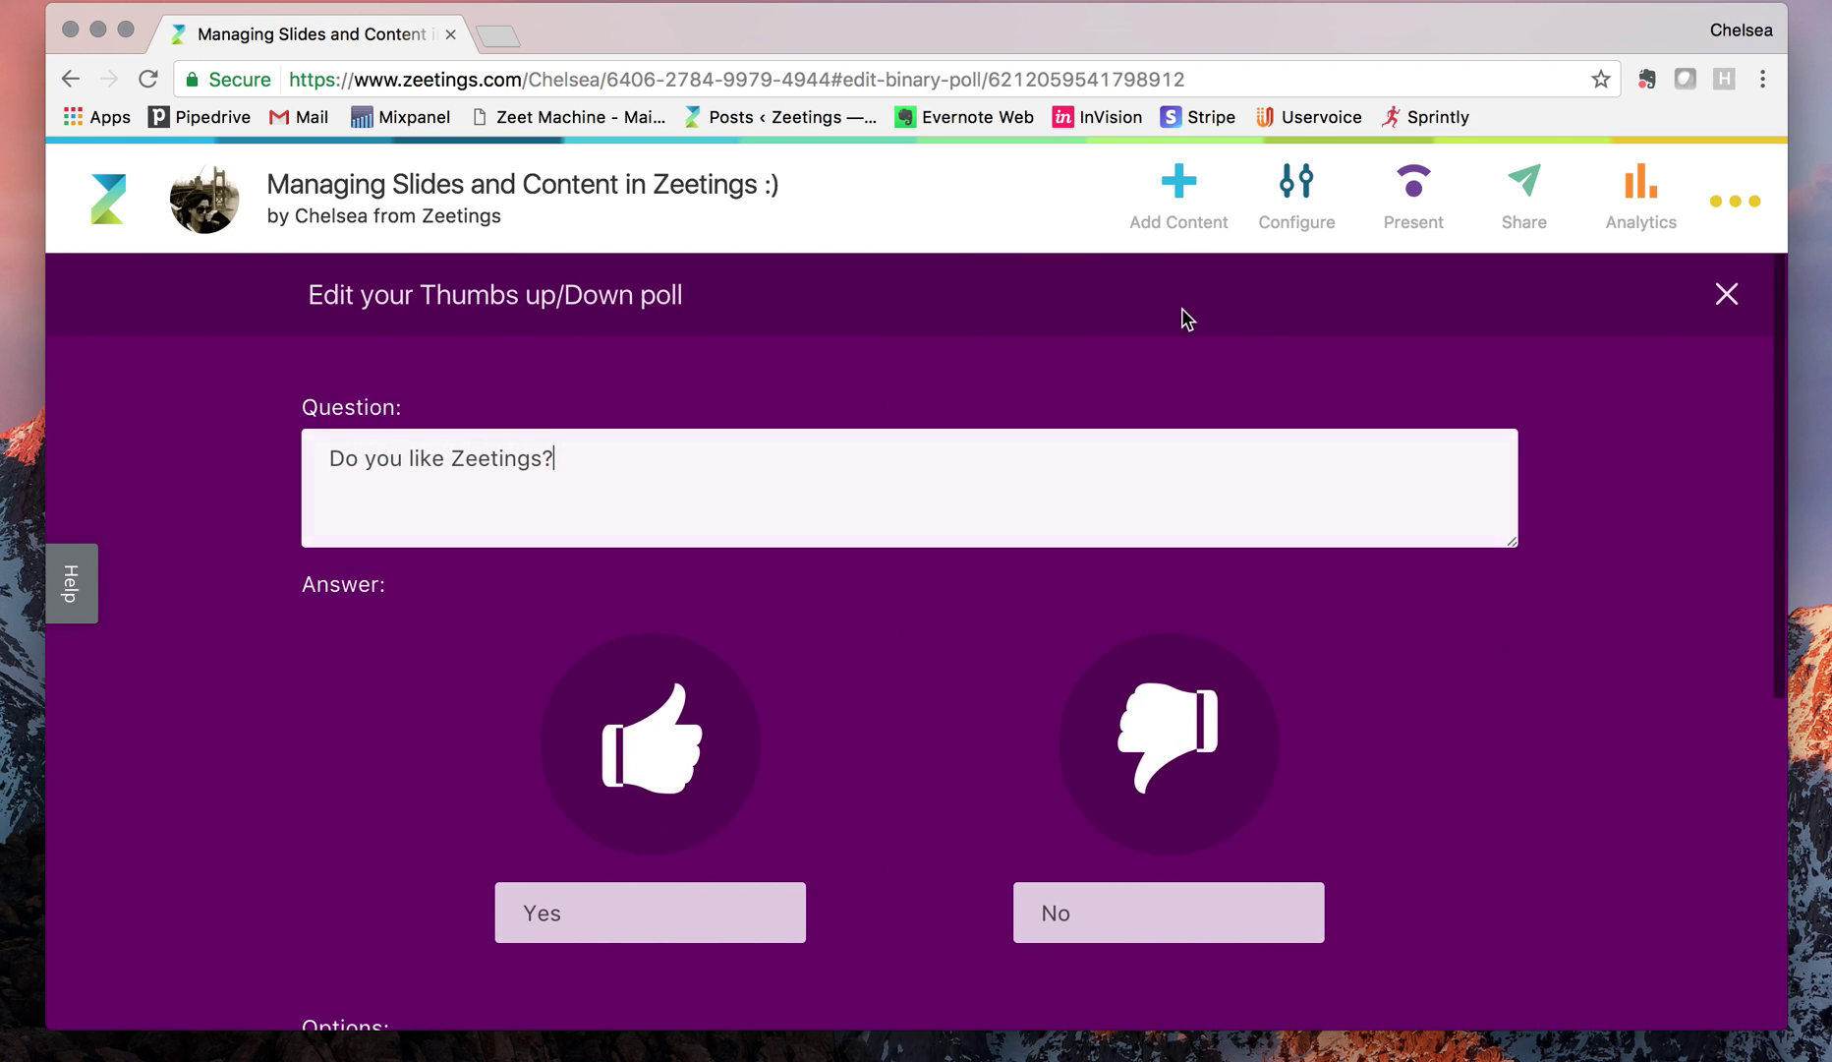
{"action": "left_click", "coordinate": [1722, 316]}
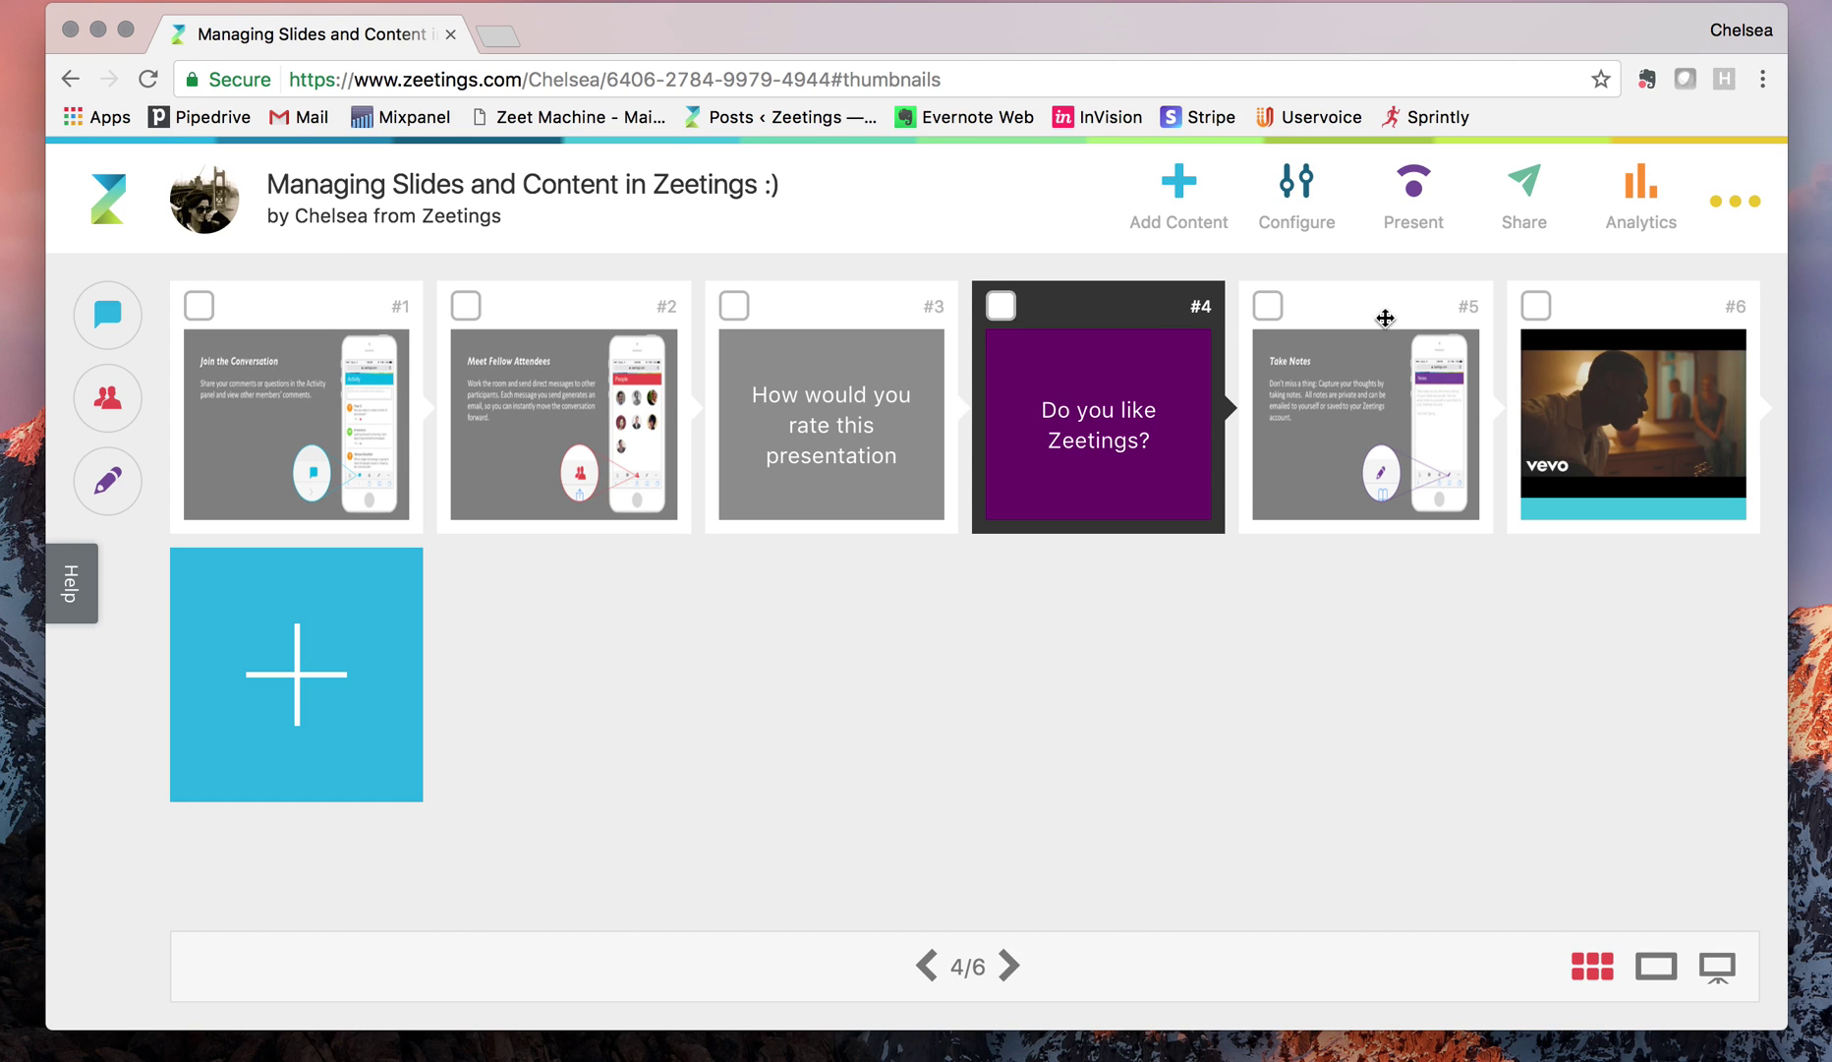
Choose Home from the top-right three-dot menu to reach My zeetings.
{"action": "left_click", "coordinate": [1732, 202]}
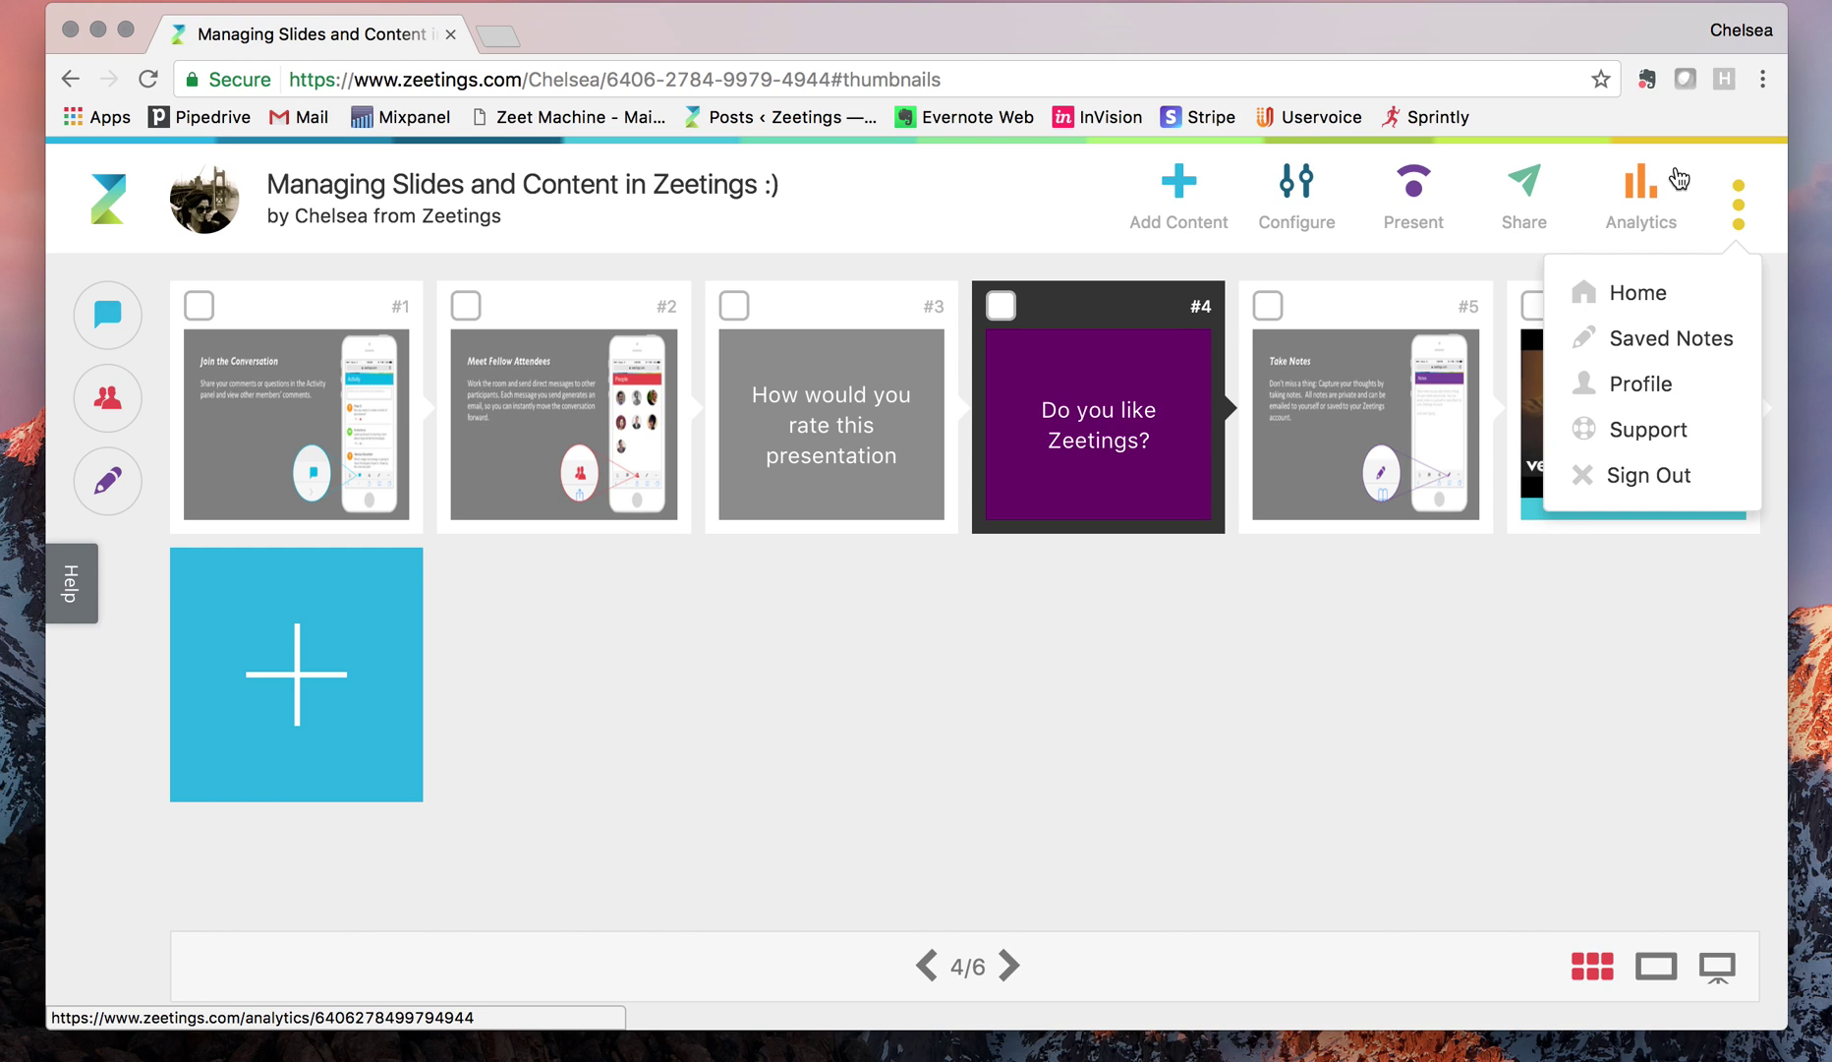
{"action": "left_click", "coordinate": [1637, 295]}
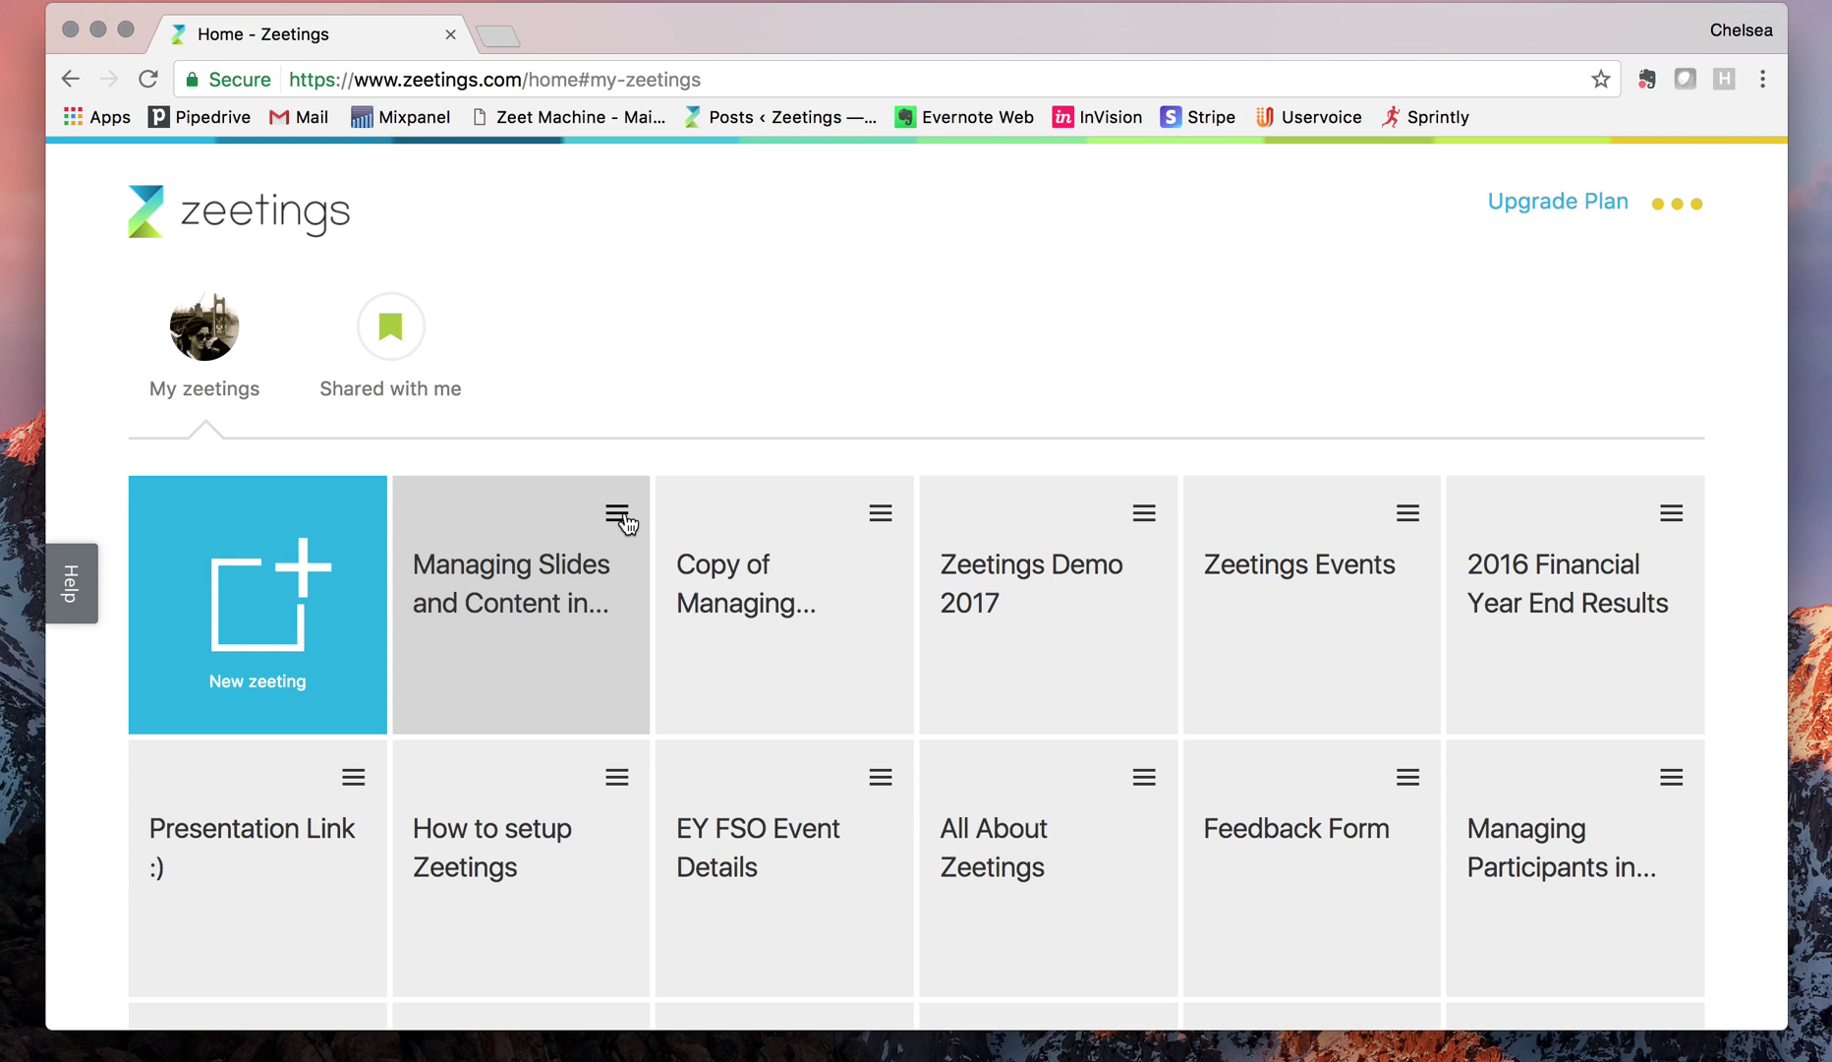
Copy the 'Managing Slides and Content in...' zeeting from its tile's hamburger menu.
{"action": "left_click", "coordinate": [617, 512]}
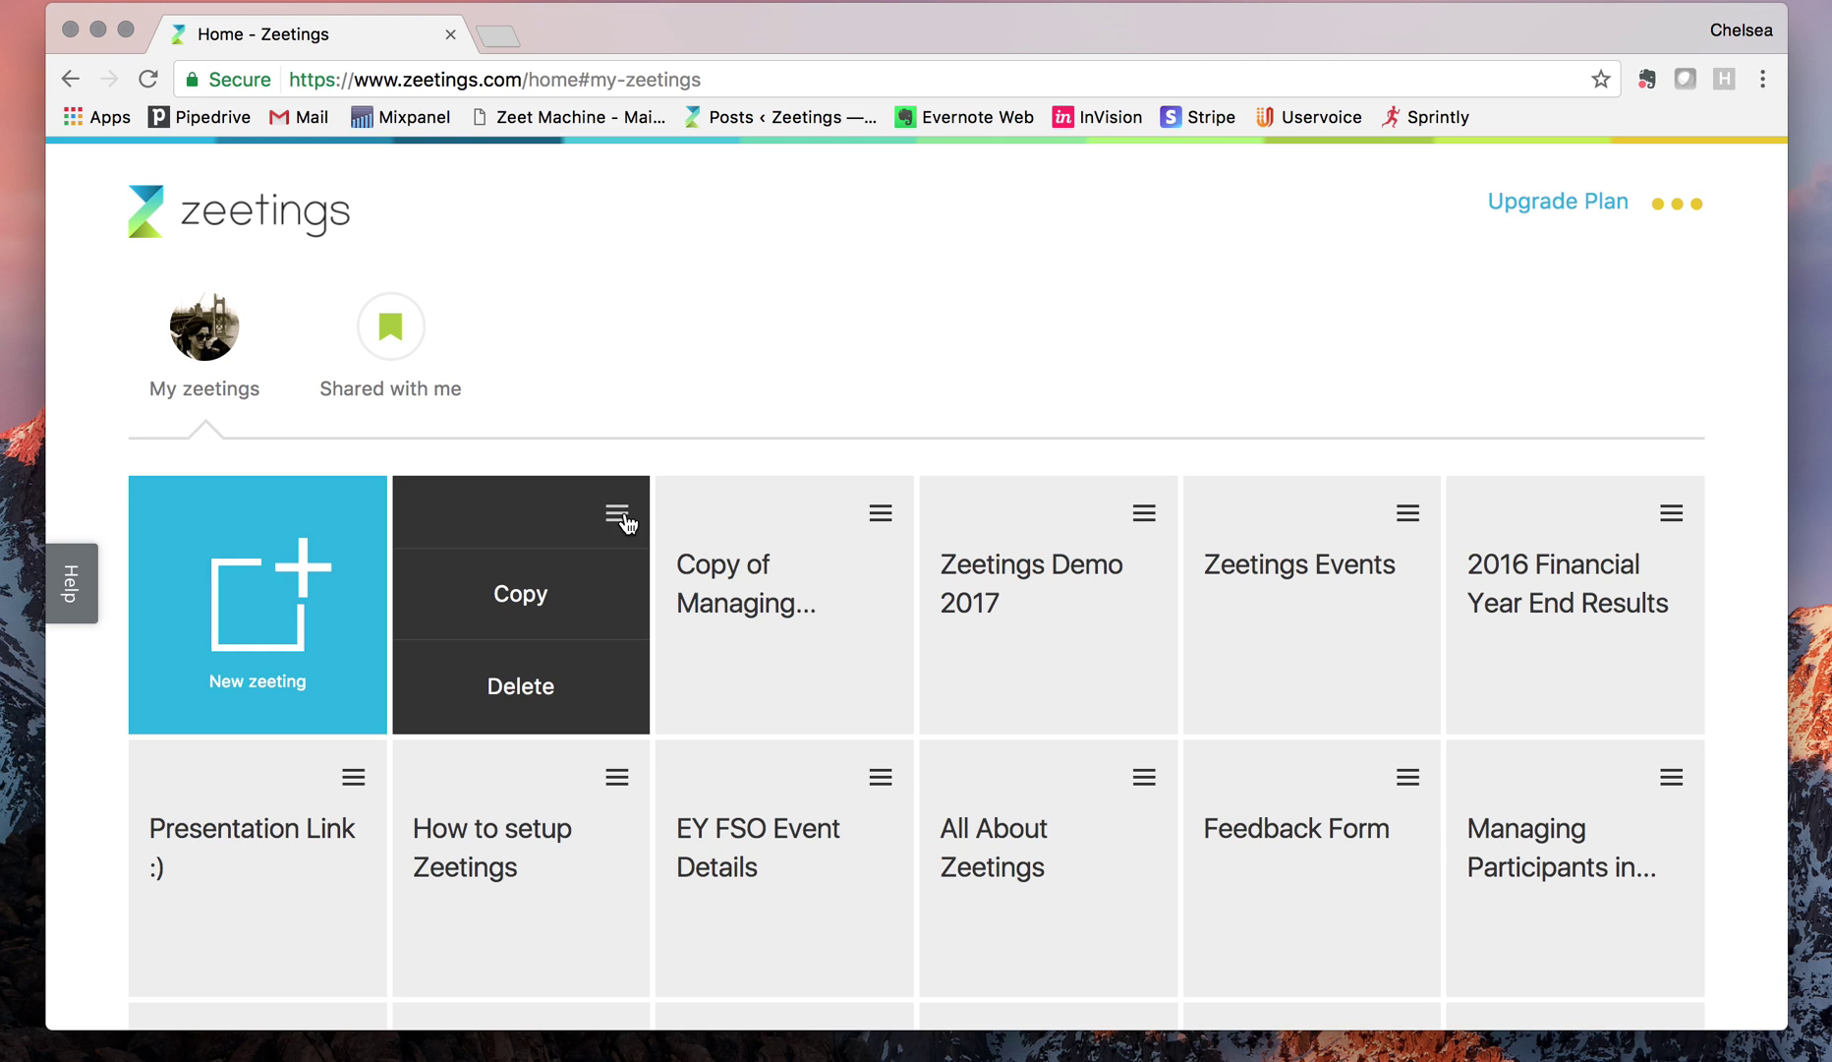
{"action": "left_click", "coordinate": [577, 614]}
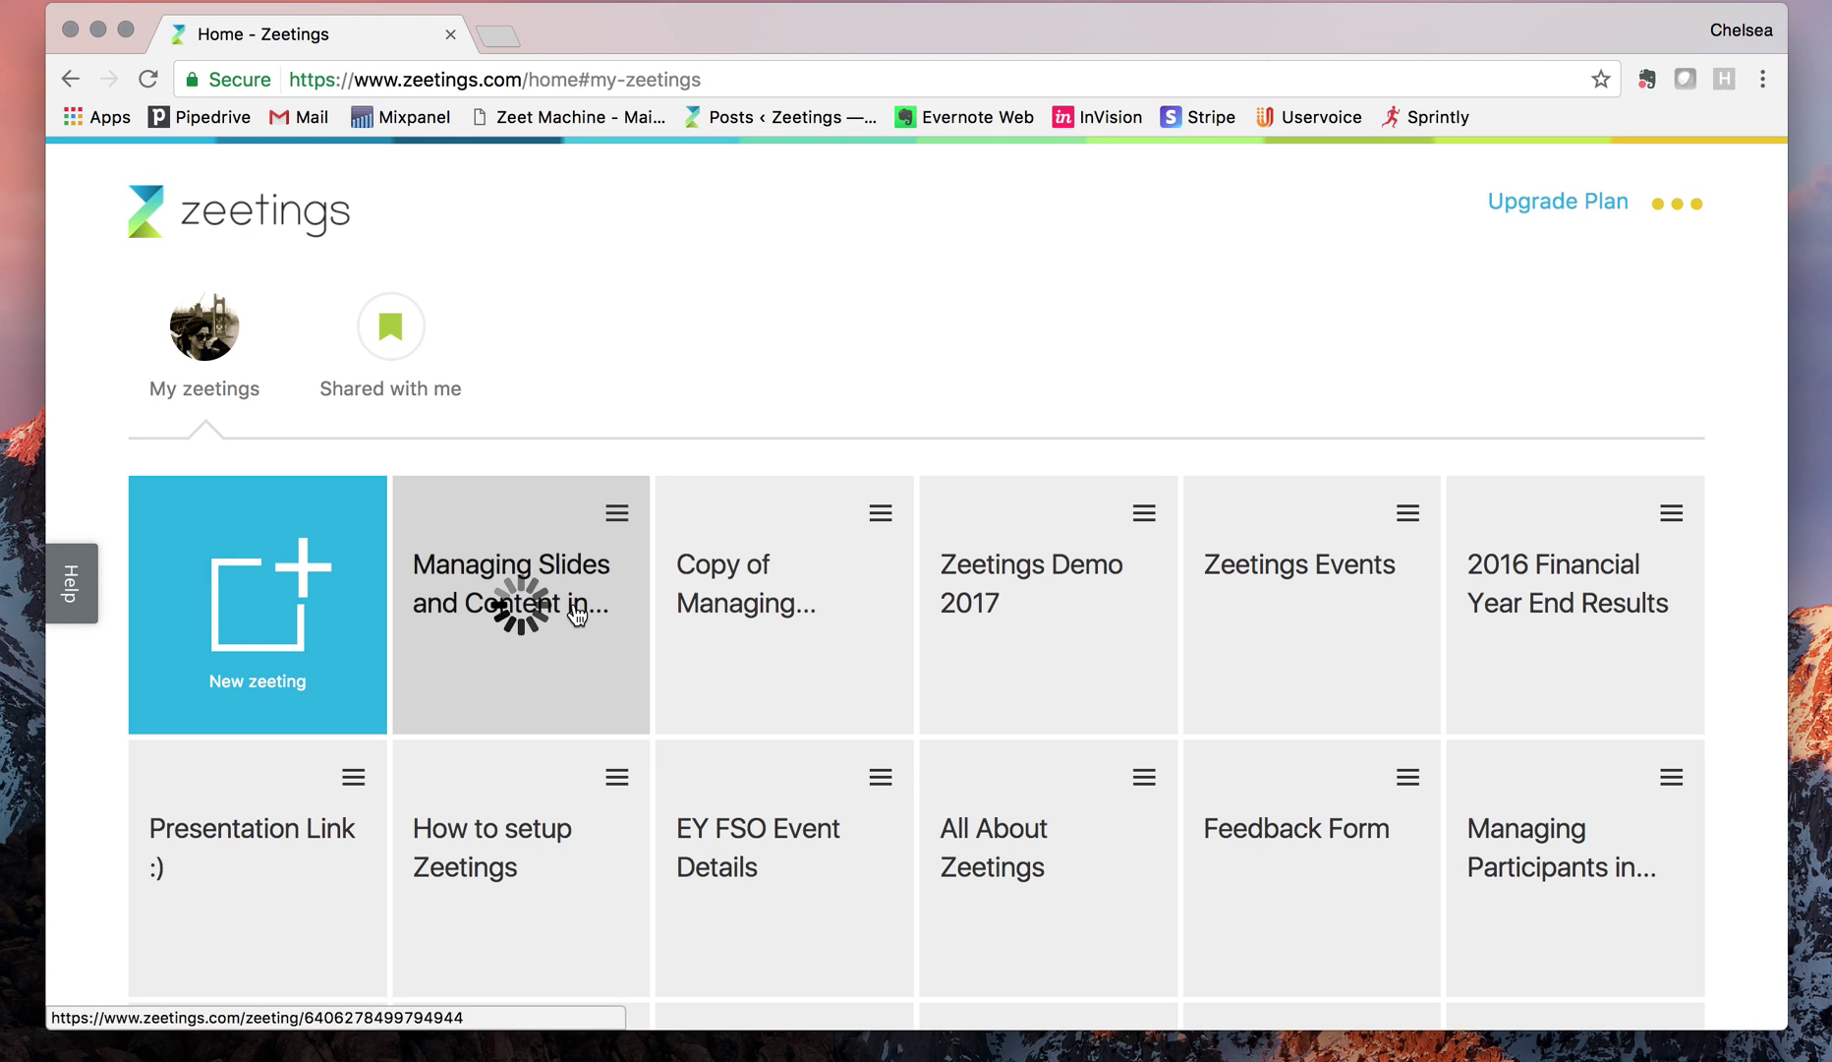